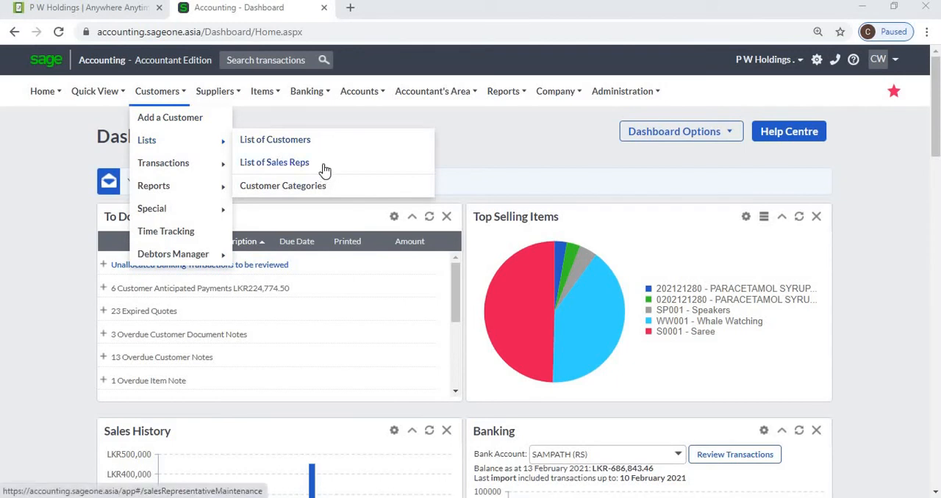
Start a new sales rep record from the list of sales reps and enter the rep's first and last names
click(325, 170)
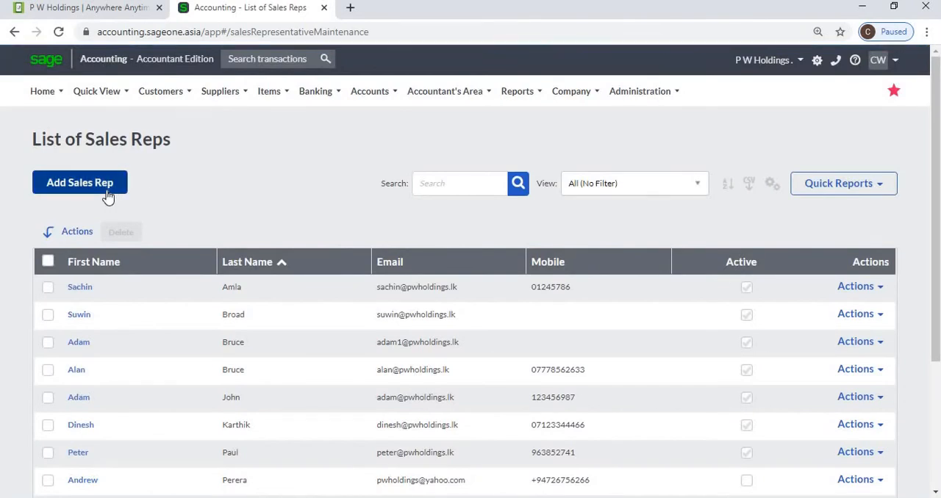
click(107, 184)
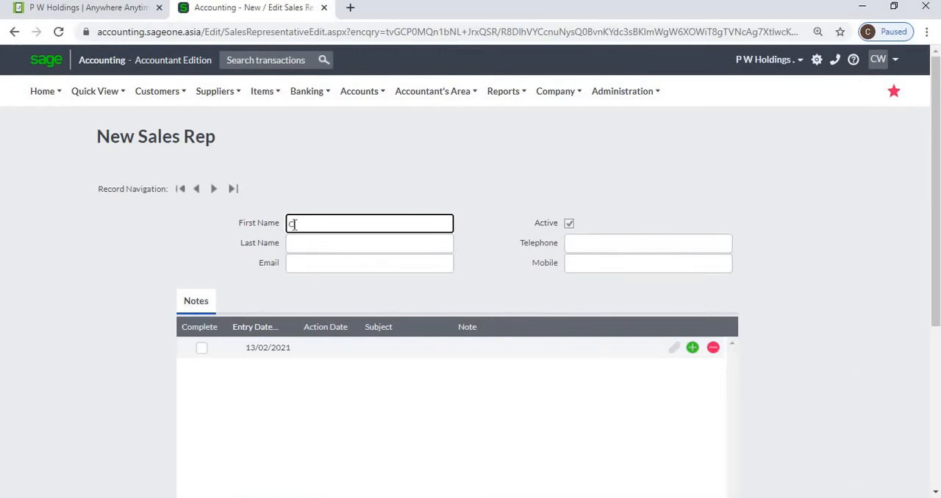
key(Tab)
key(Tab)
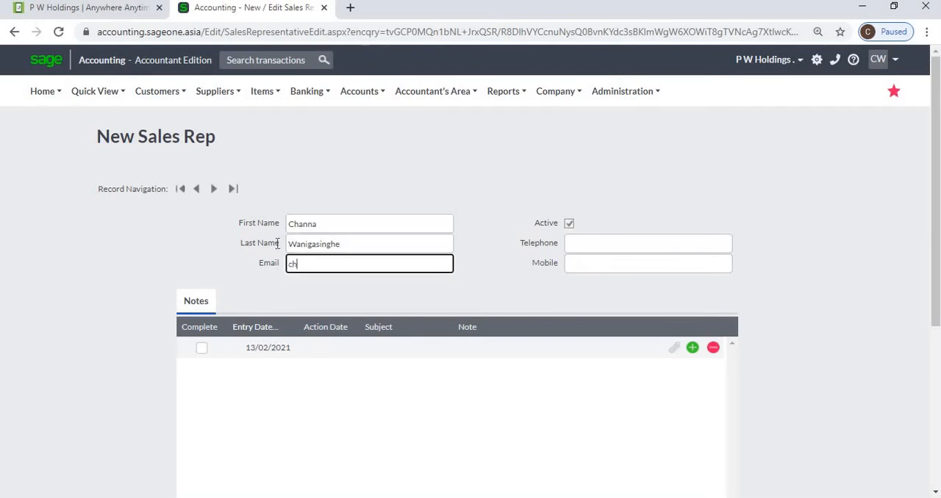
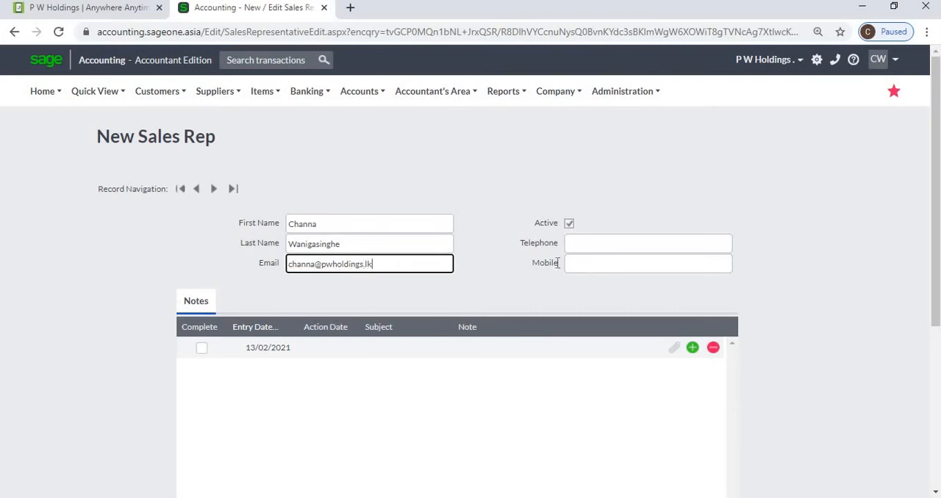
Fill in the sales rep's email address and mobile number, and save the record
click(623, 244)
click(683, 264)
click(682, 266)
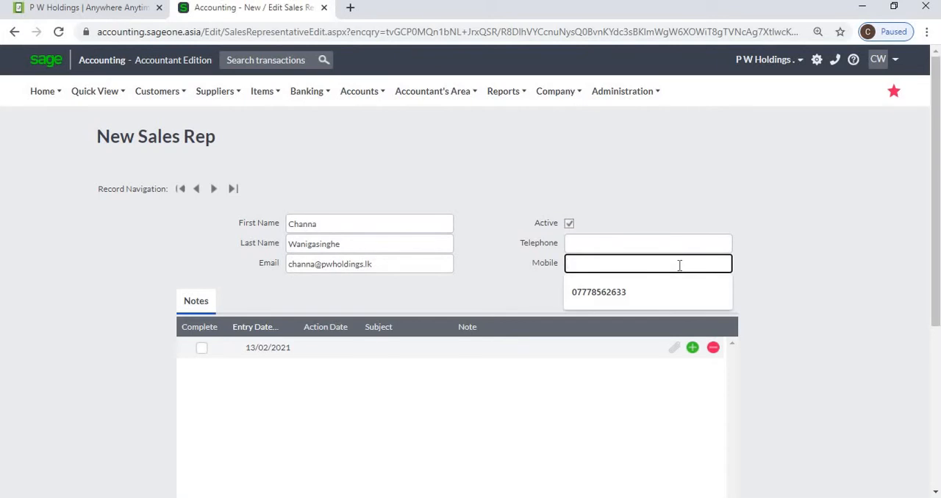
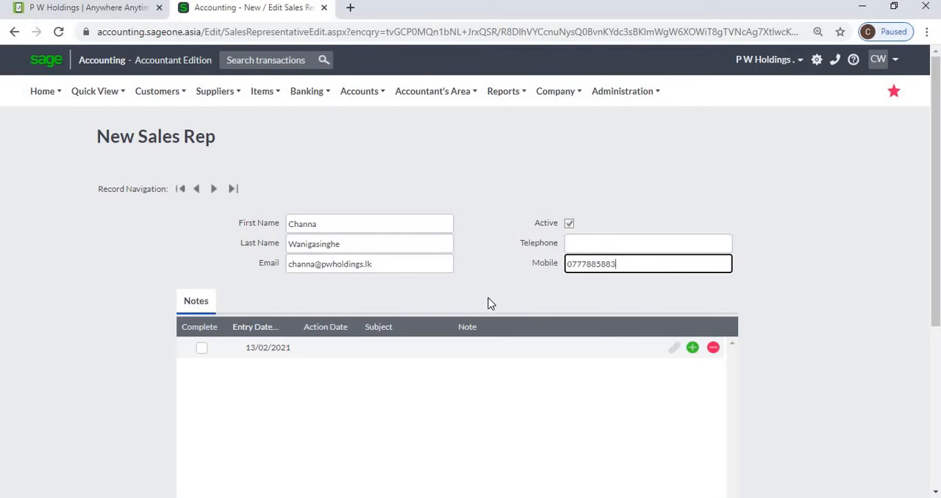
scroll(846, 347, down, 3)
click(403, 479)
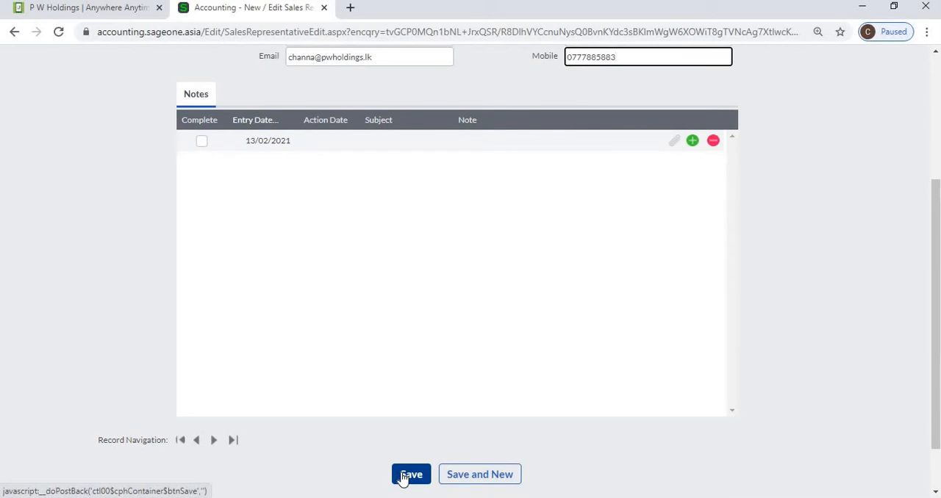
click(402, 474)
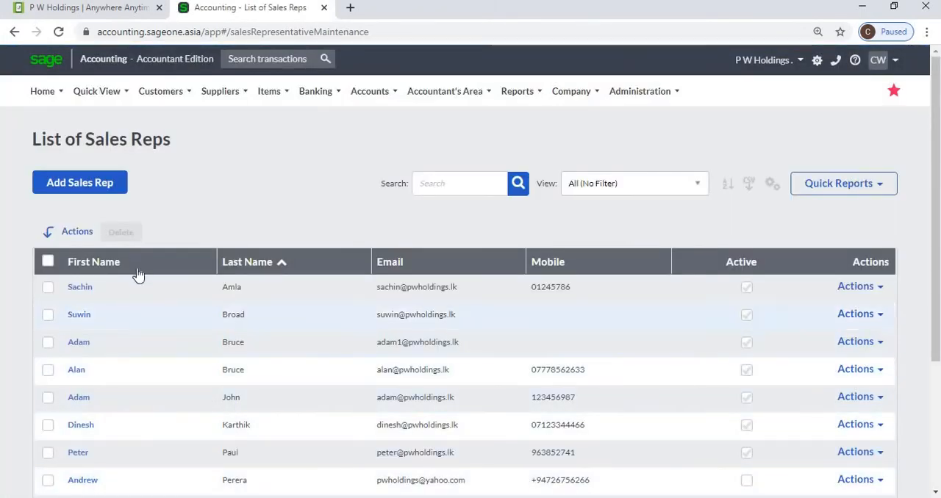
Sort the sales reps by first name and reopen the newly added rep to examine the notes entry's action date, subject and note
click(137, 262)
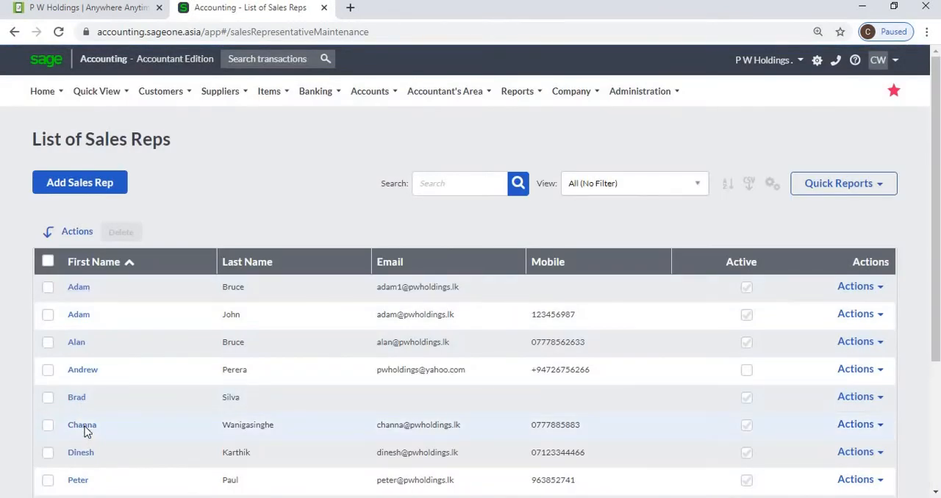
click(84, 428)
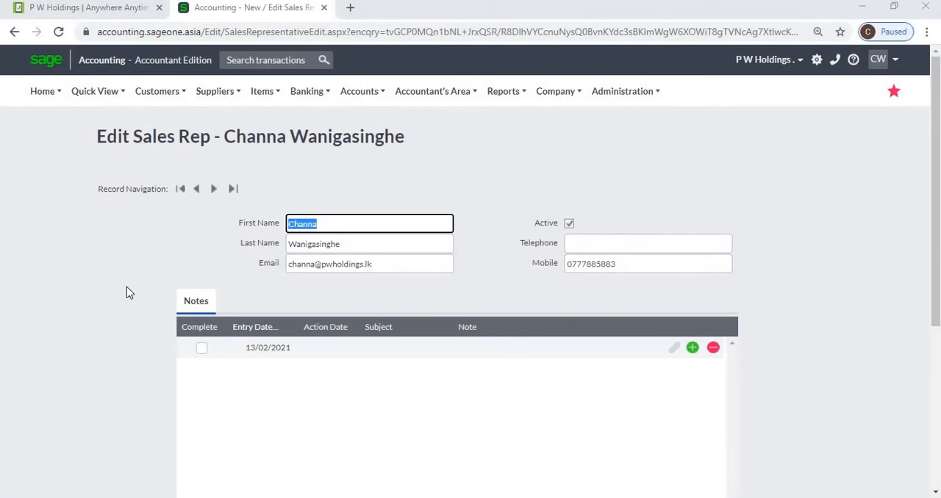
click(688, 354)
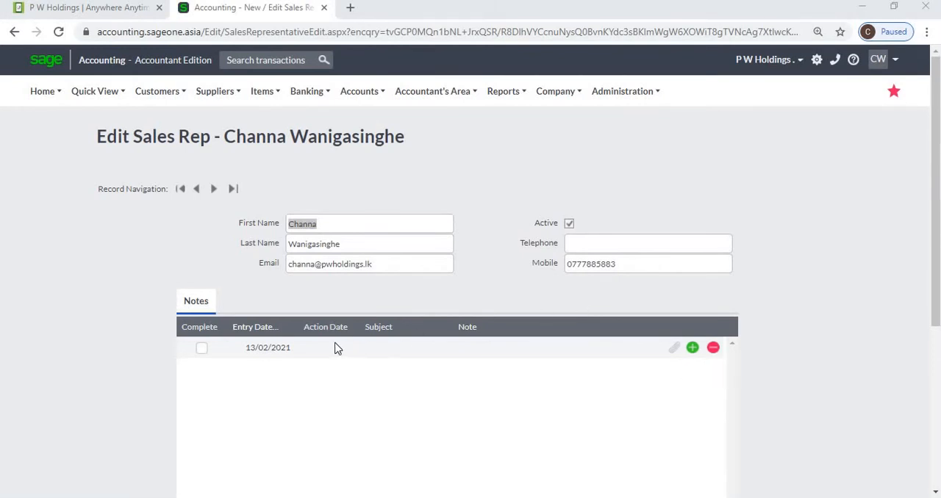
click(324, 350)
click(397, 352)
click(573, 347)
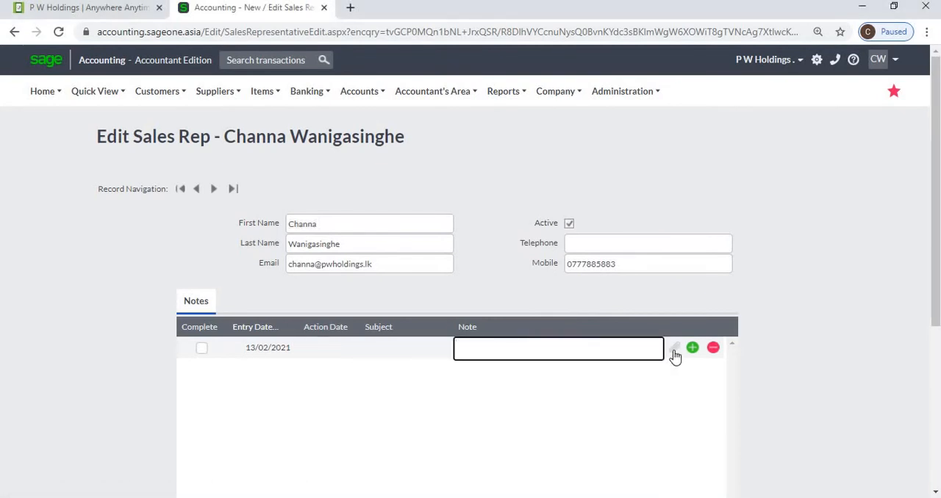
scroll(632, 367, down, 3)
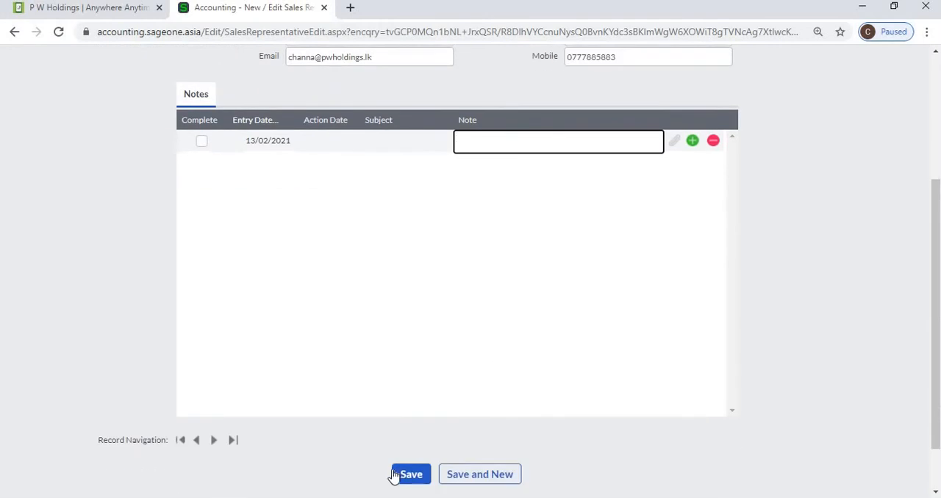
click(409, 475)
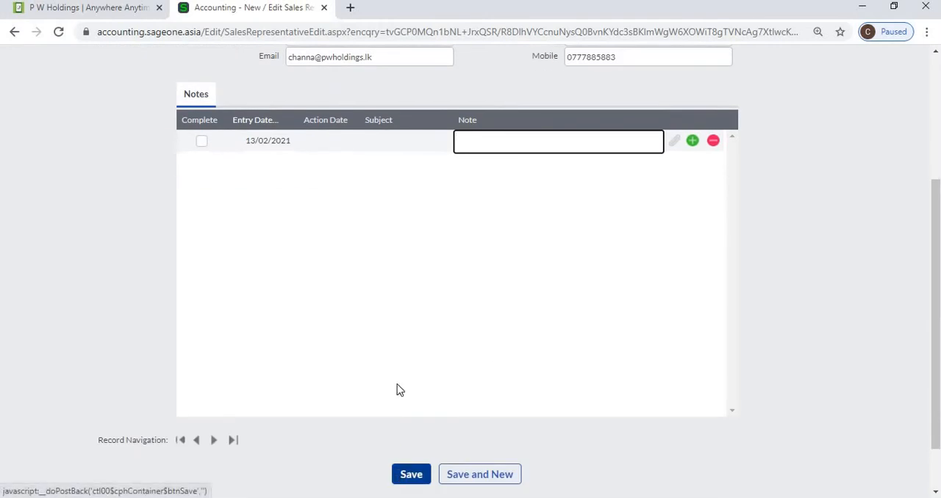
scroll(393, 383, up, 1)
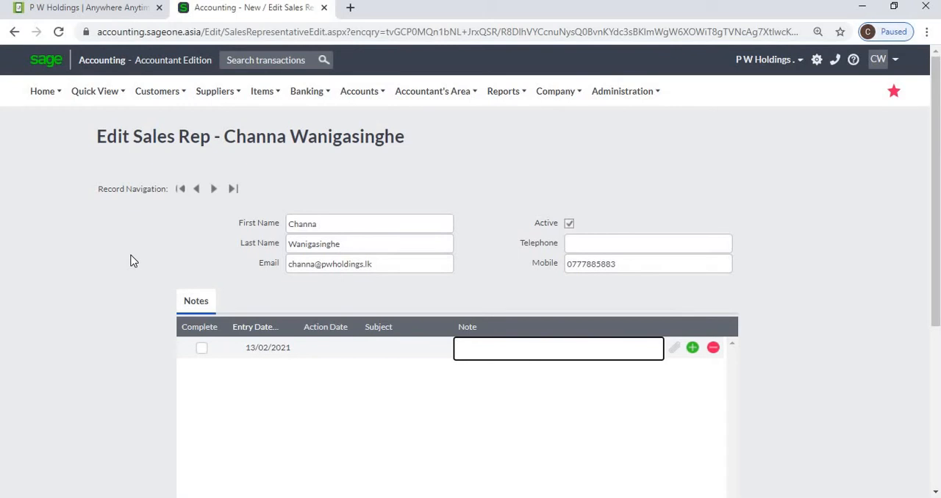
Create a new customer category for accounting software and save it
click(148, 96)
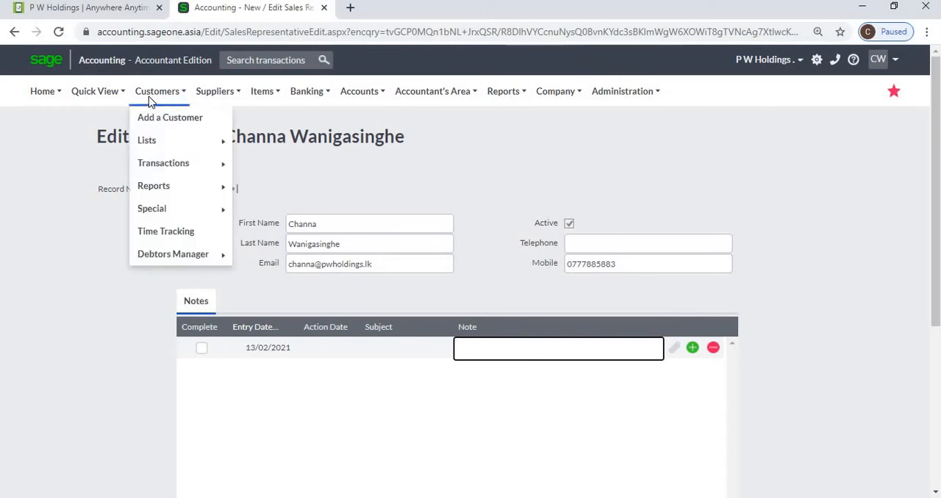
mouse_move(159, 148)
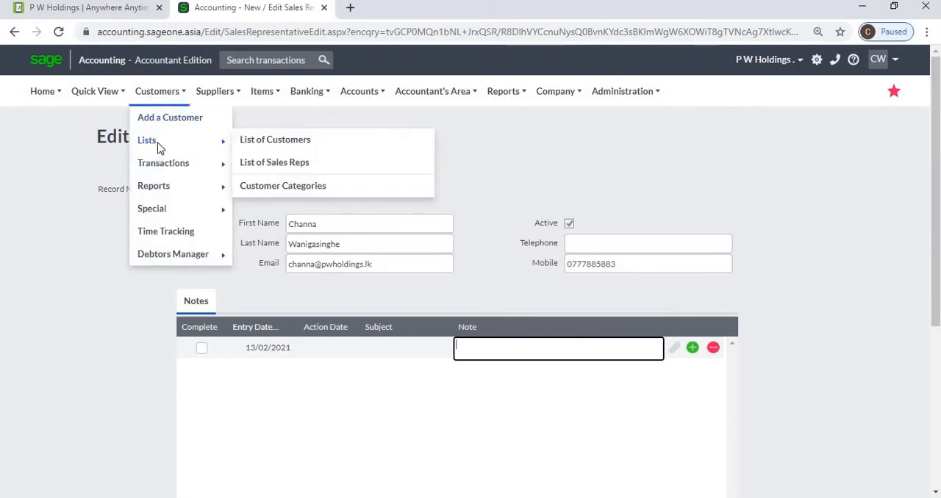
click(304, 189)
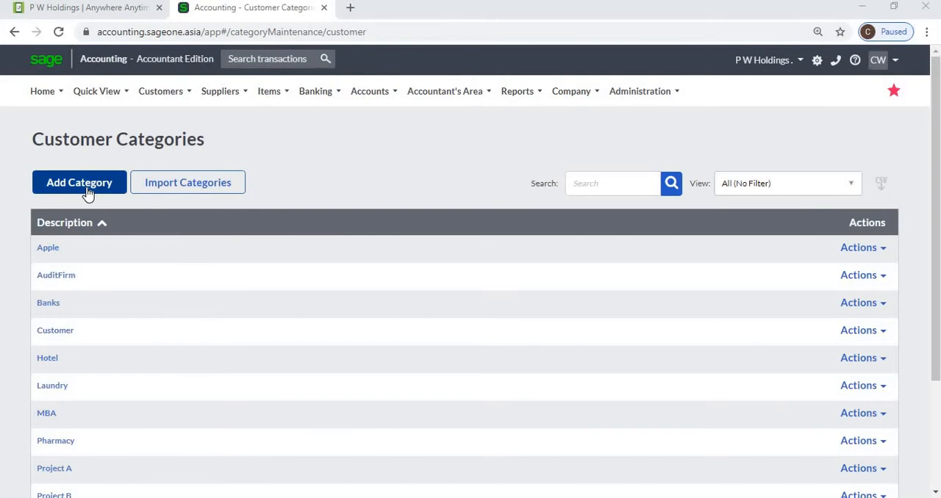
click(87, 193)
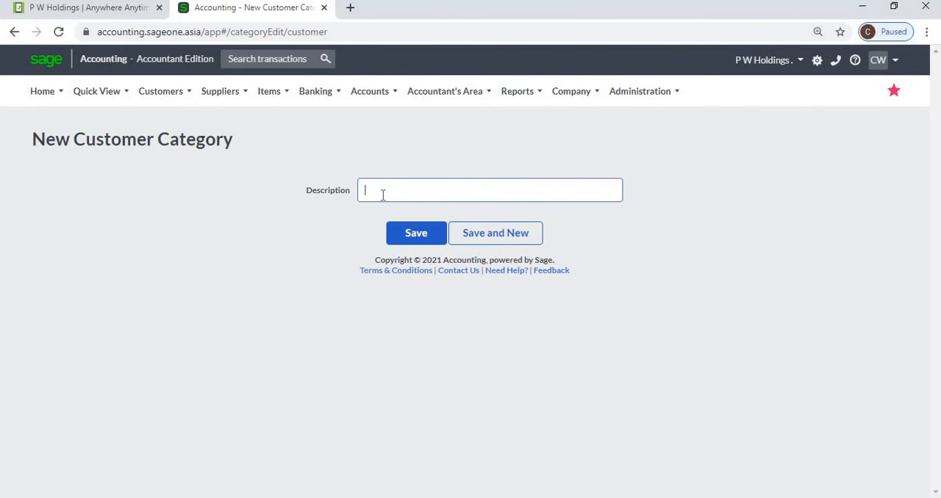
text(unting Software)
click(413, 234)
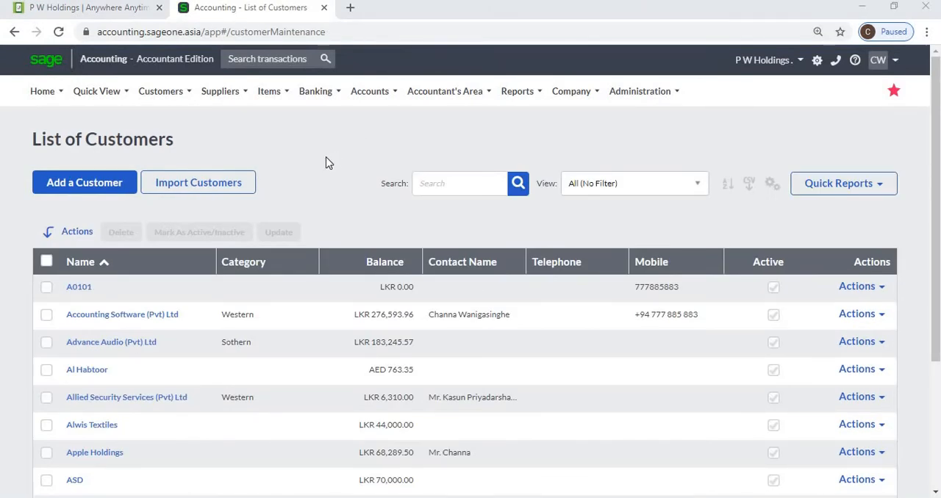
Go to the customer tax invoices and start a new customer invoice
click(175, 95)
mouse_move(181, 145)
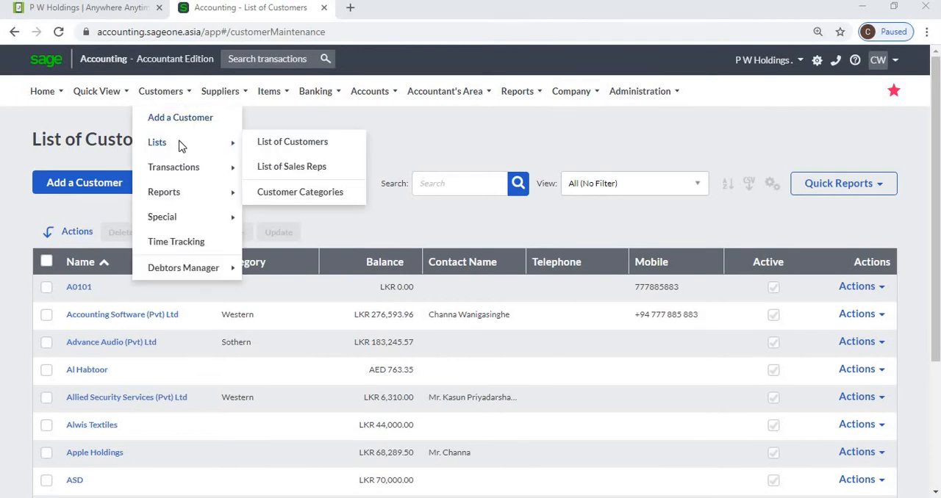
mouse_move(161, 100)
mouse_move(220, 167)
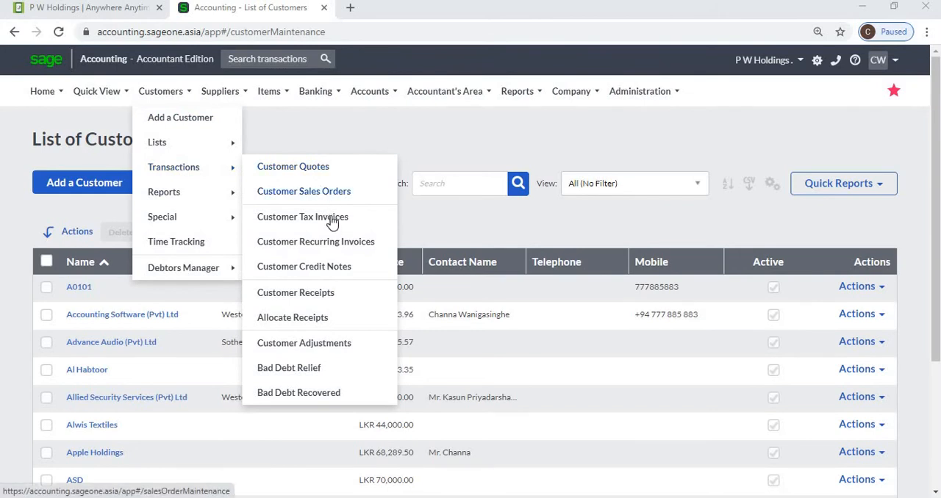
click(332, 223)
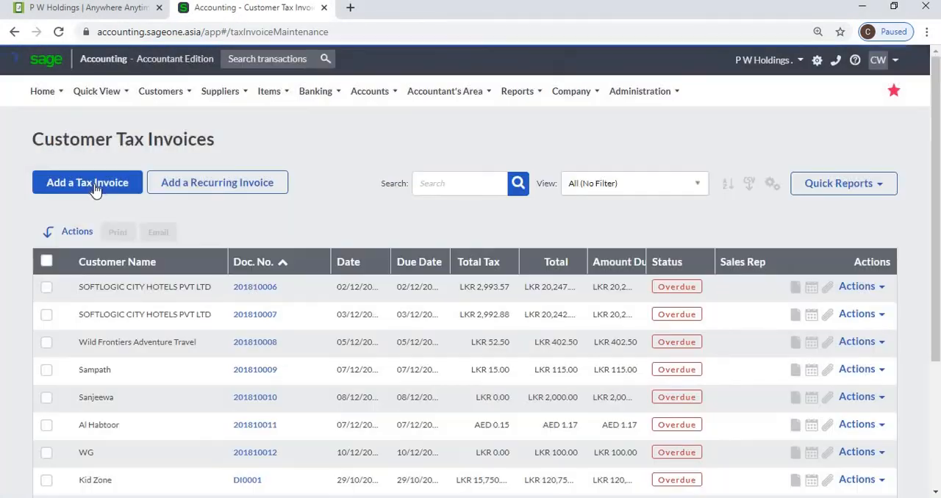
click(94, 189)
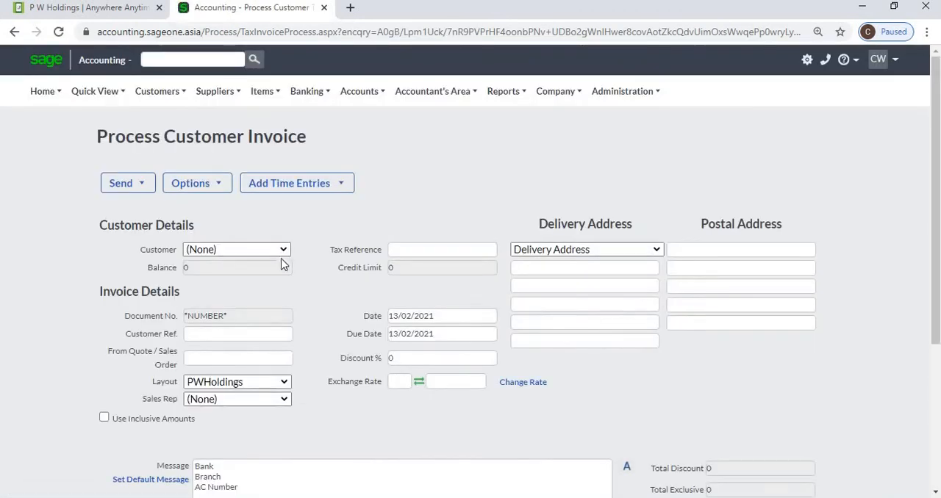
View the Add New Customer form from the invoice's customer choices and close it without entering a customer
click(289, 253)
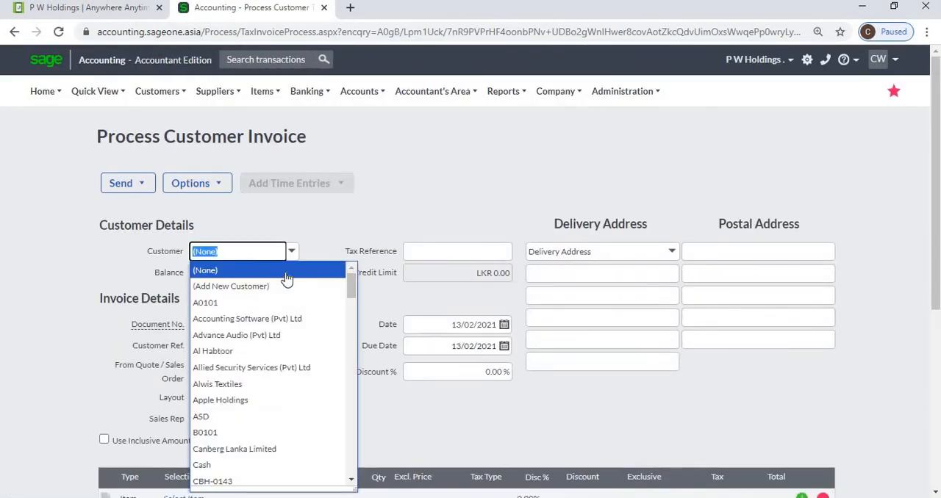
click(288, 286)
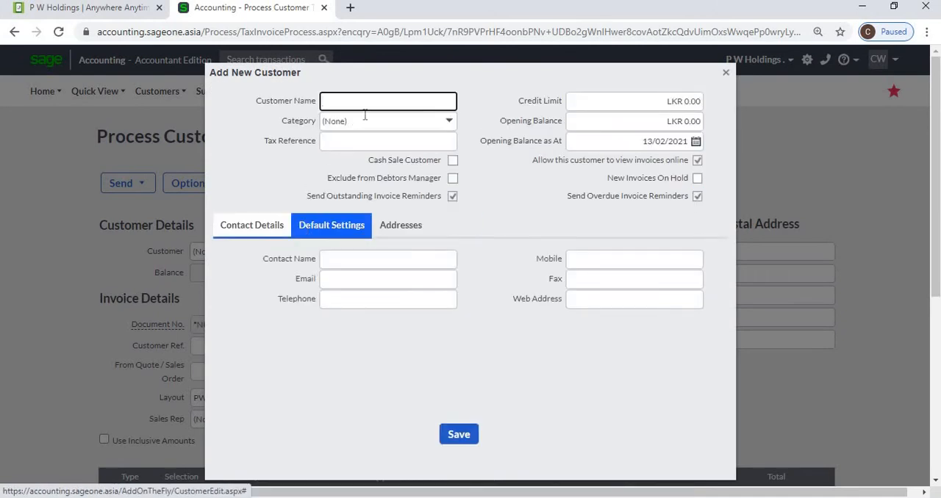
click(466, 441)
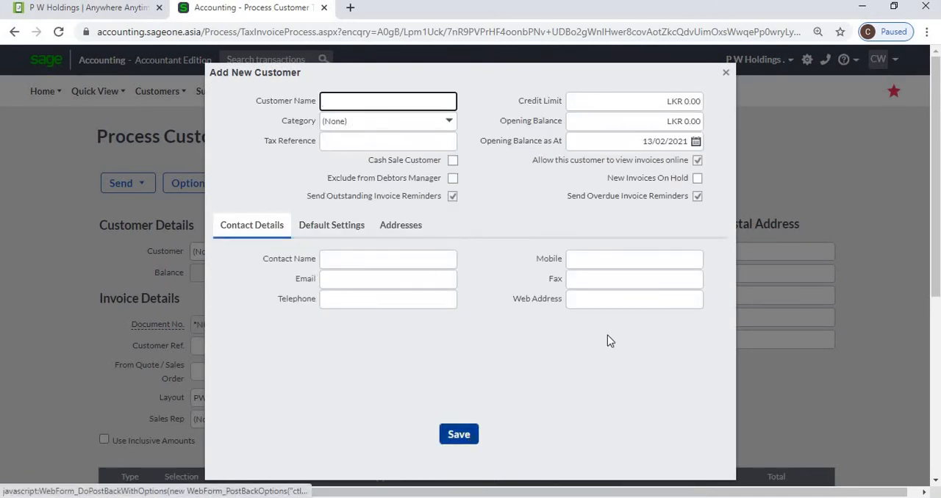
click(725, 74)
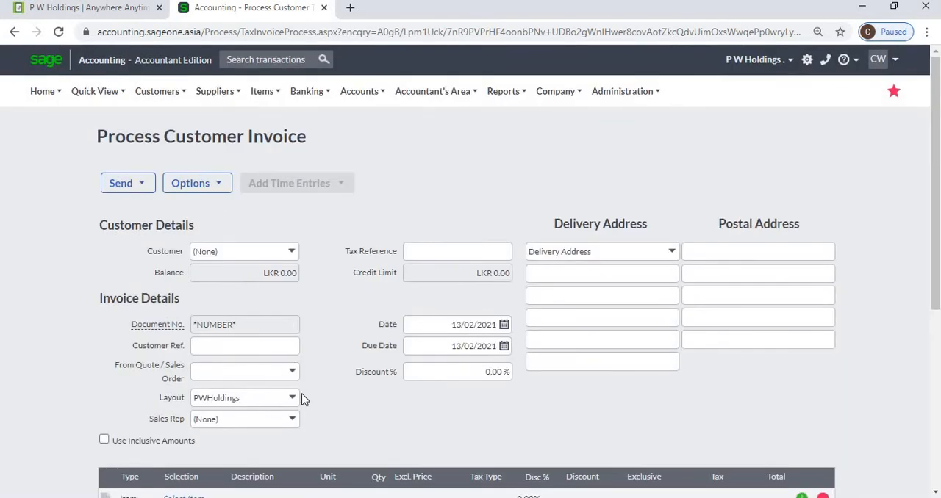
View the Add New Sales Rep form from the invoice's sales rep choices and close it without entering a rep
click(291, 426)
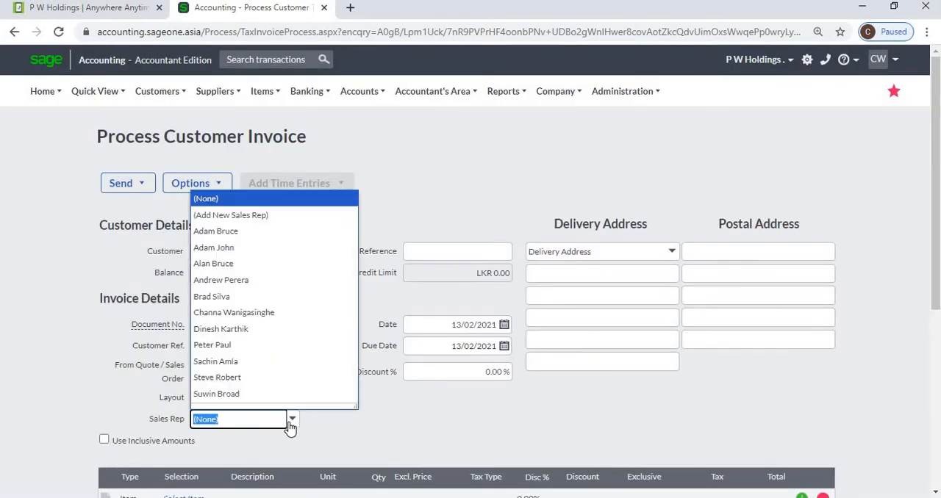
click(264, 221)
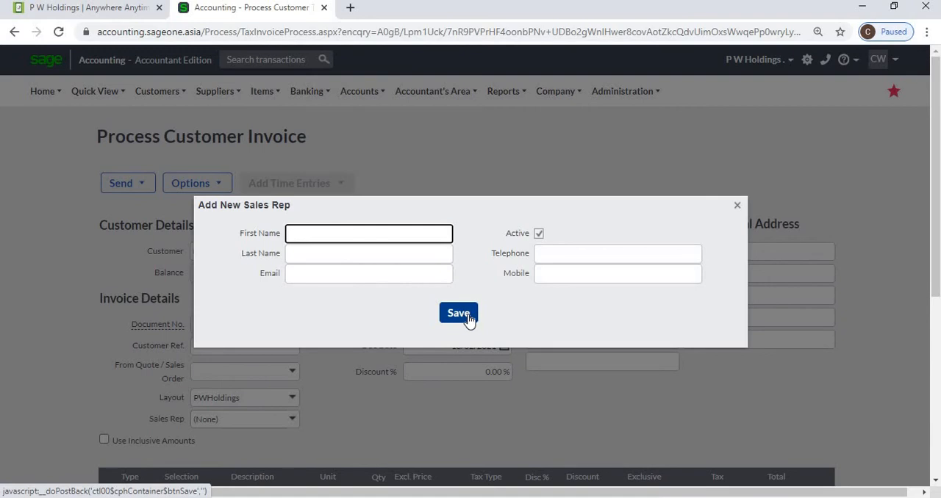
click(737, 207)
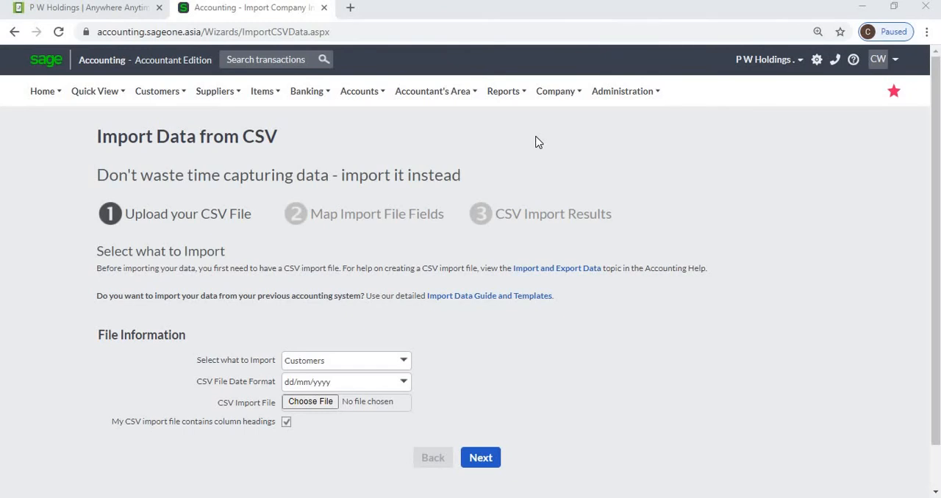
Open the company's CSV data import and examine which record types can be imported, leaving Customers selected
click(559, 101)
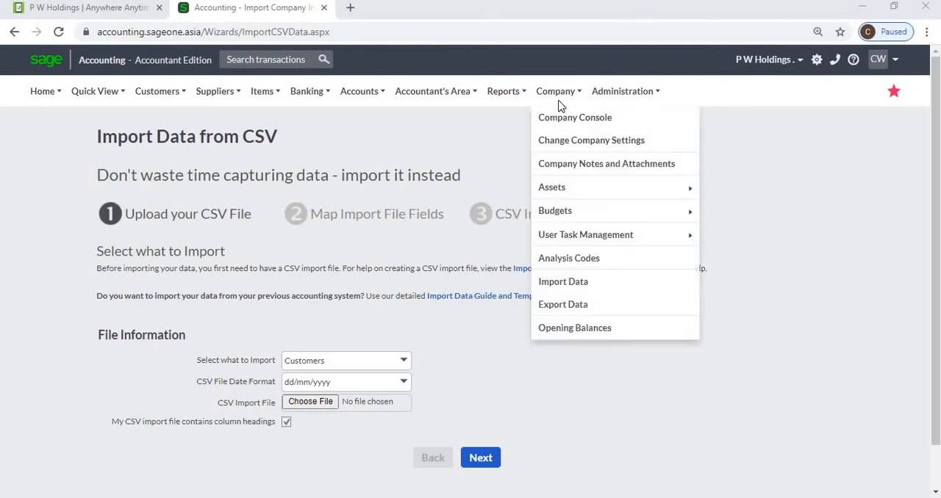
click(586, 287)
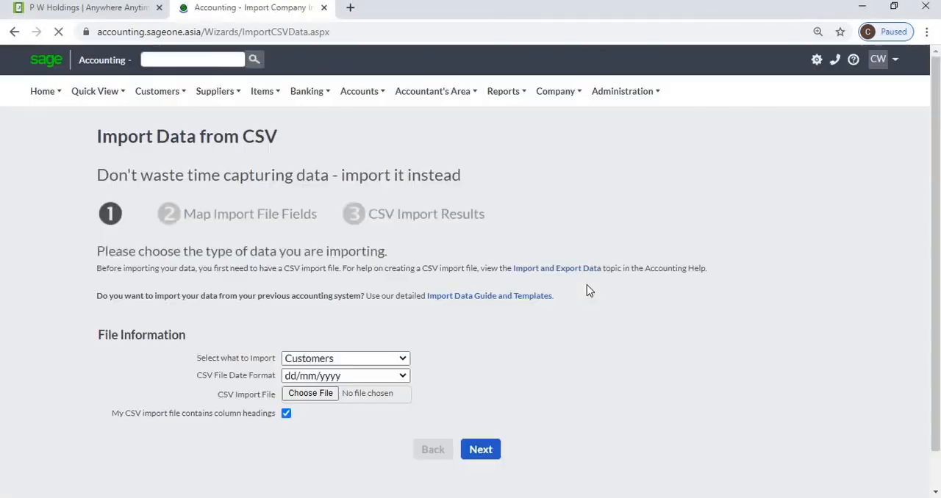
click(403, 364)
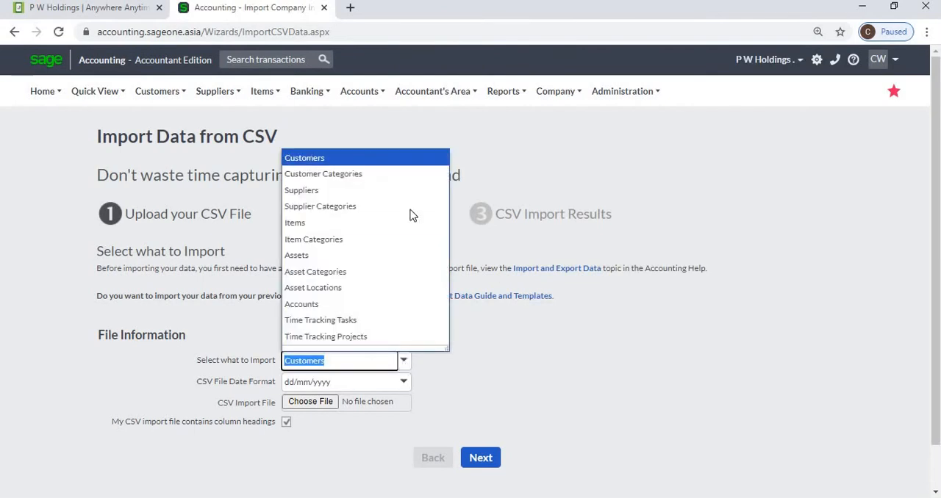
click(608, 384)
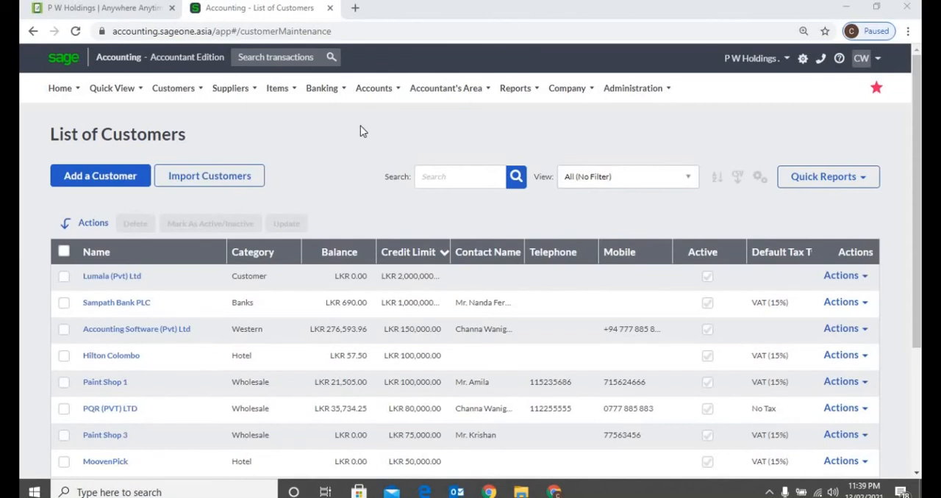
Customise the customer list's grid to show the Email column and hide Default Tax Type, and save the layout
click(181, 94)
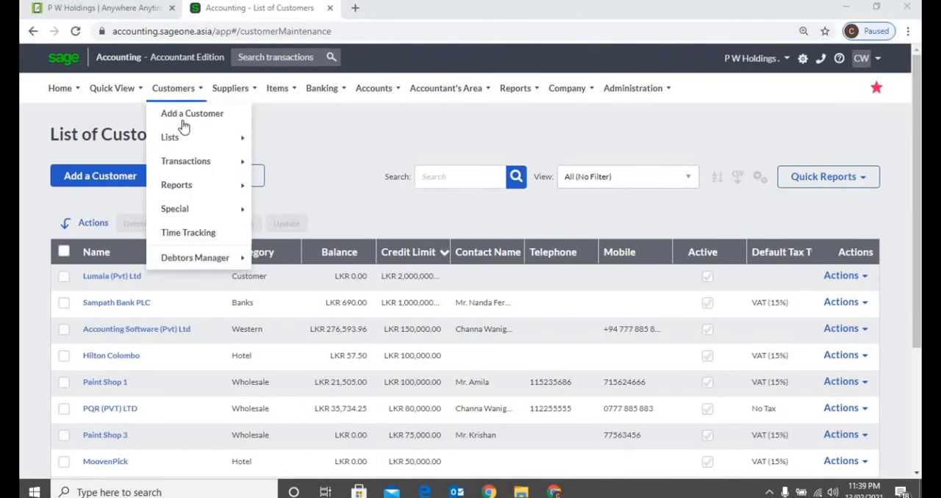
mouse_move(191, 143)
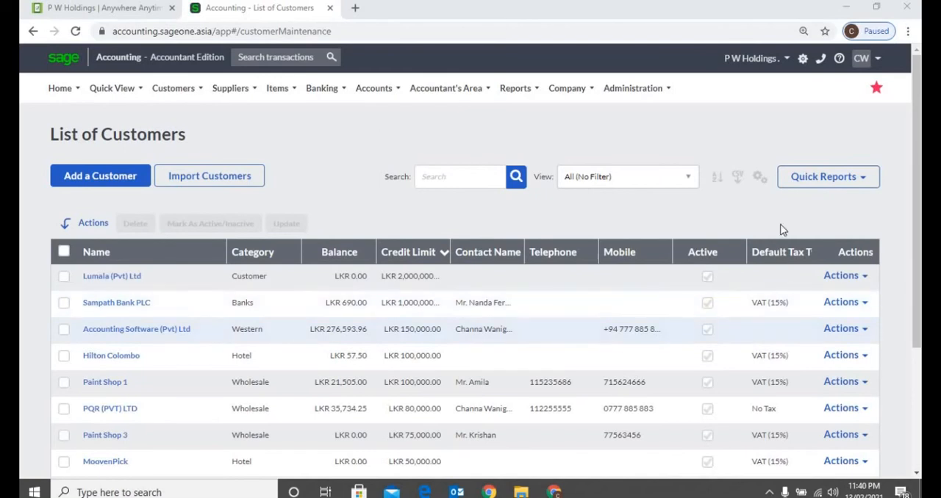
click(760, 182)
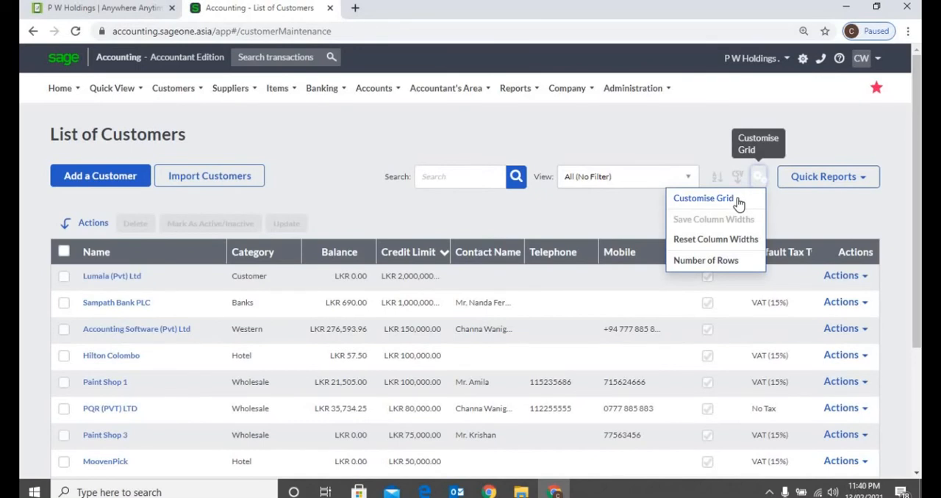
click(737, 200)
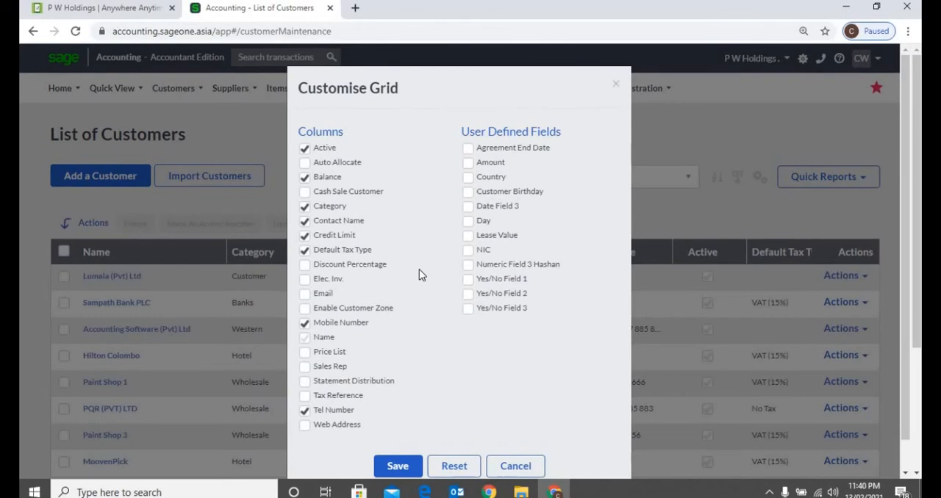
click(319, 293)
click(305, 254)
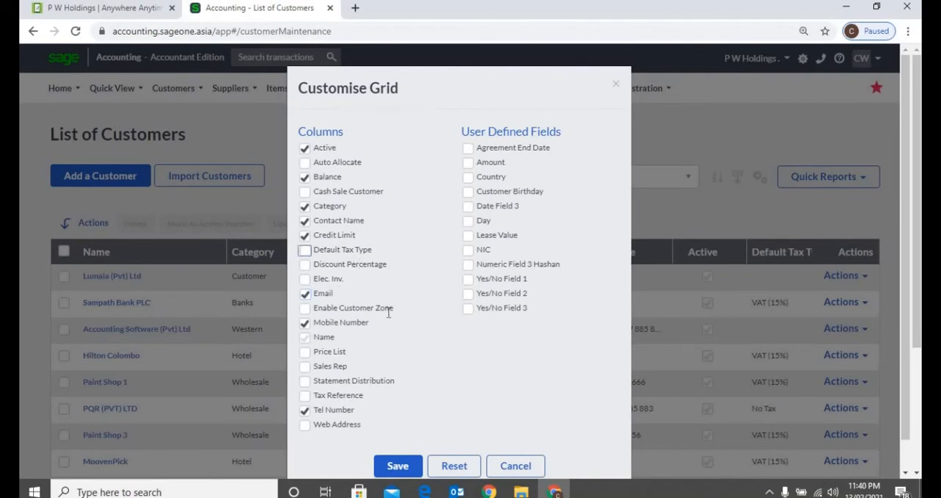
click(400, 467)
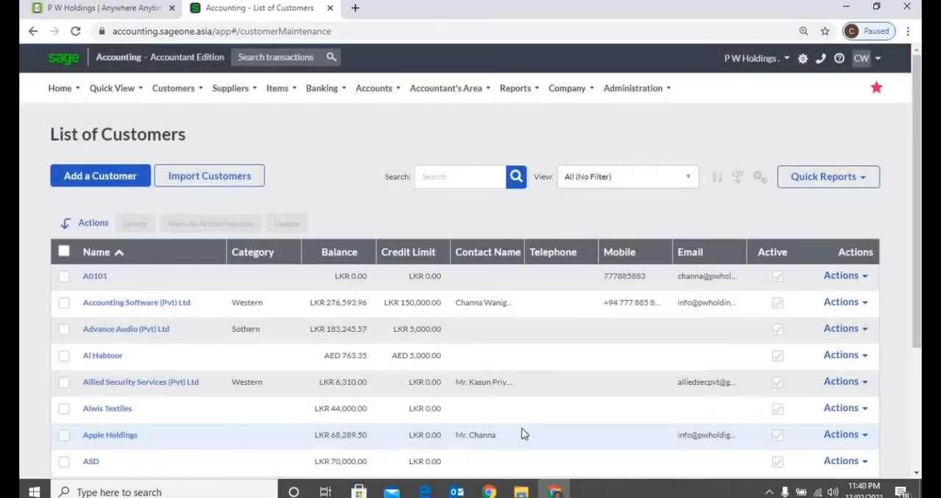
Sort the customer list by name and by balance in both directions, ending with name in ascending order
click(185, 259)
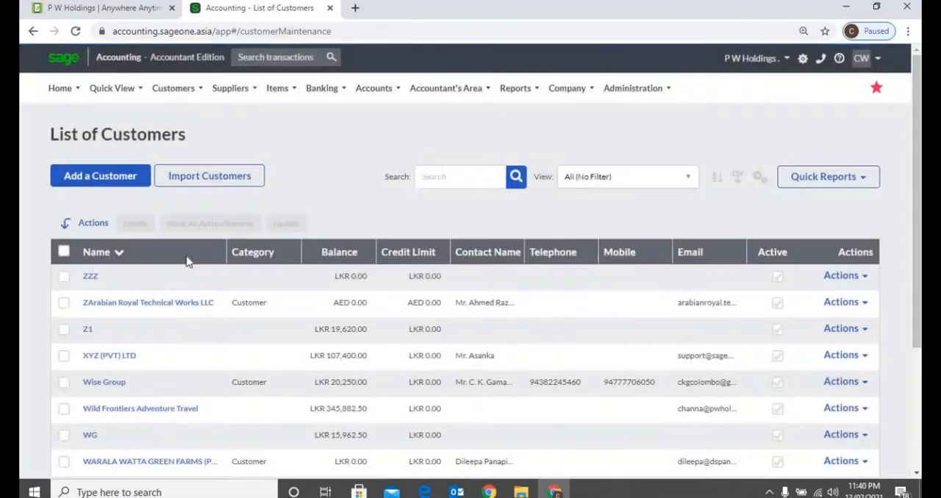
click(188, 256)
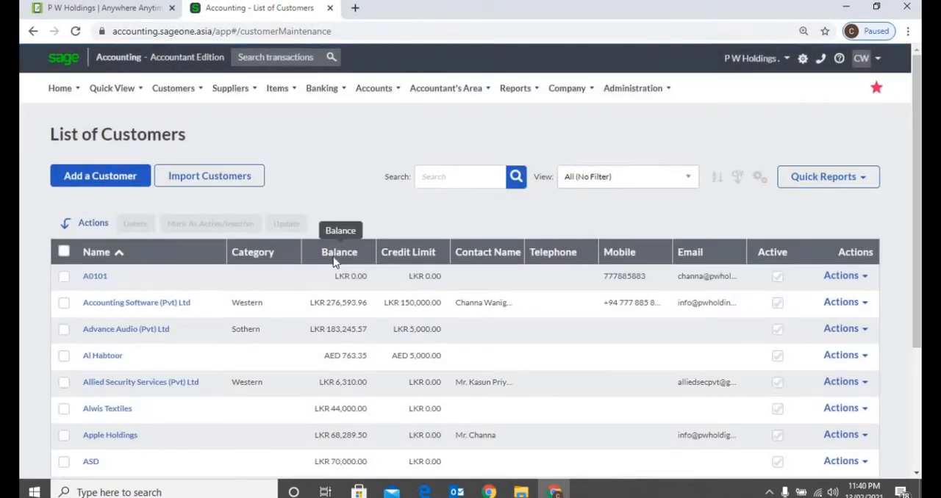
click(335, 263)
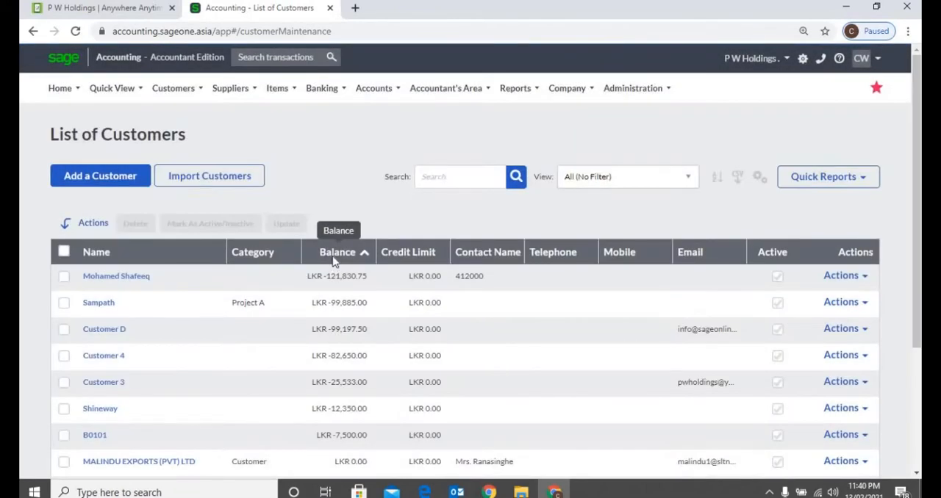
click(333, 258)
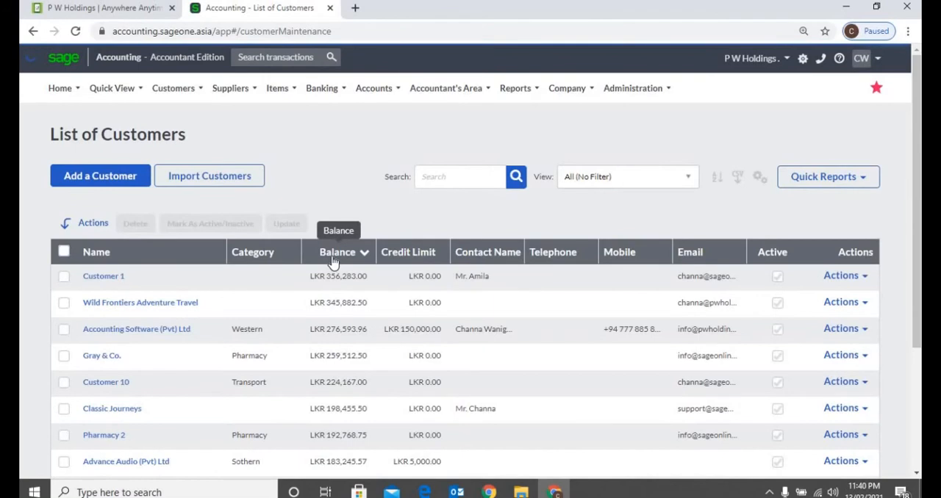
click(165, 258)
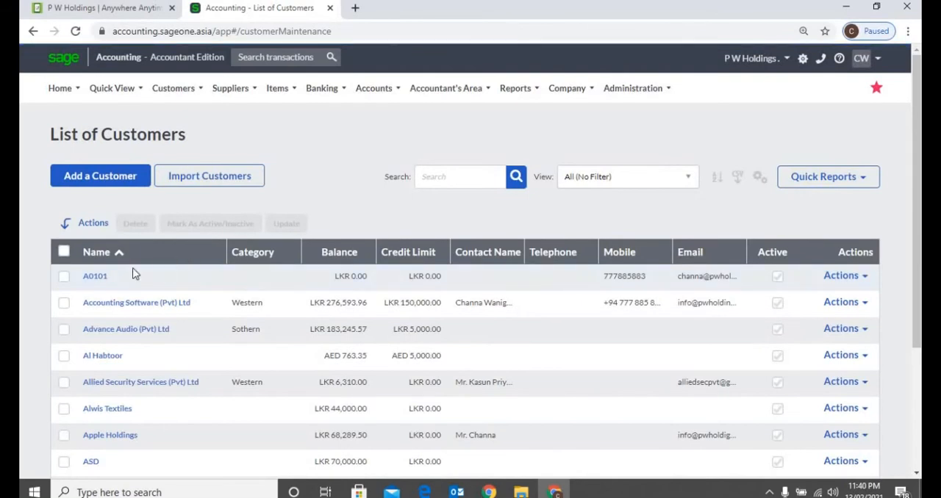
Open customer A0101, review its details, mark it as inactive and save the record
click(103, 279)
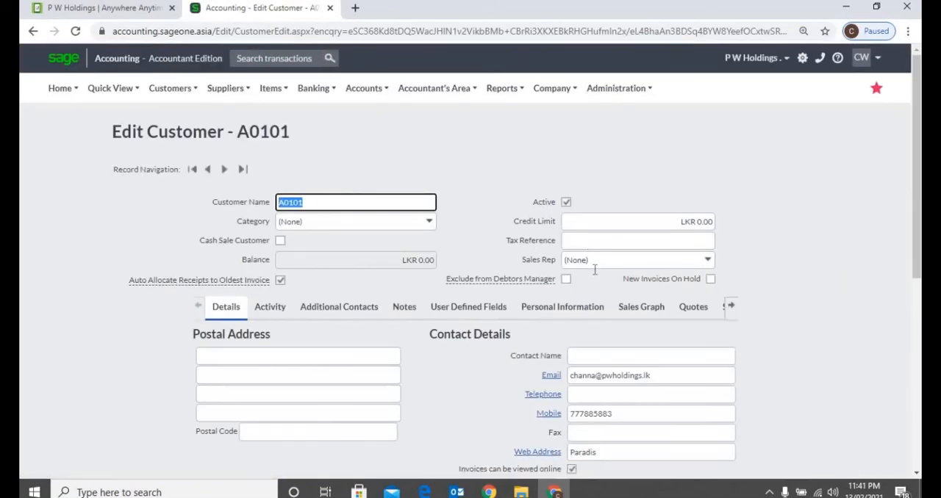
scroll(628, 396, down, 3)
scroll(629, 398, down, 2)
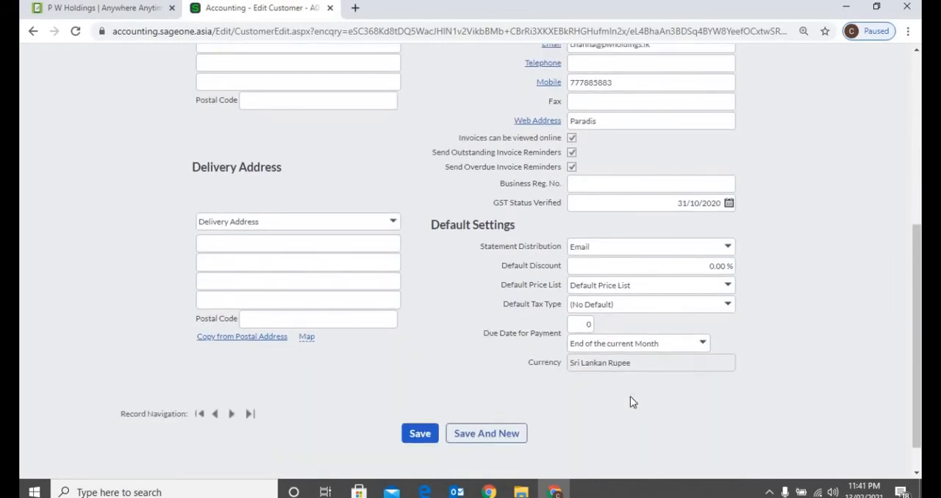
scroll(630, 396, up, 4)
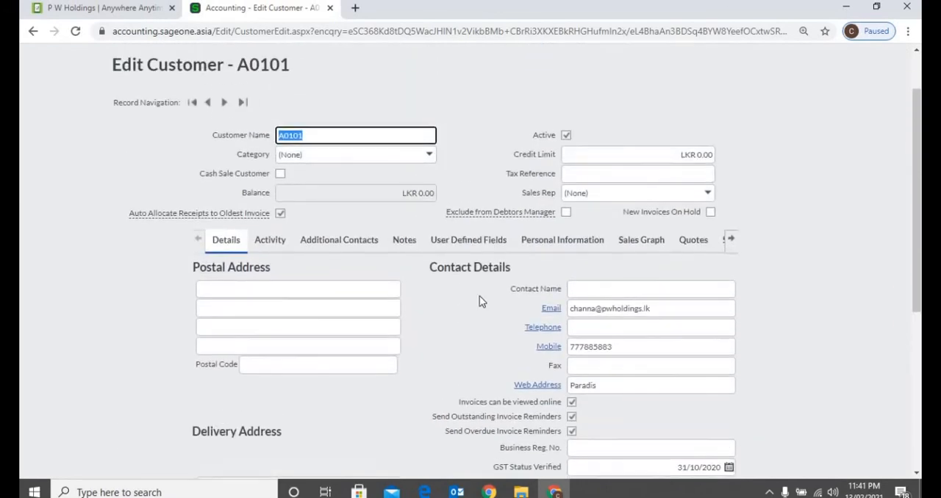
scroll(467, 300, up, 1)
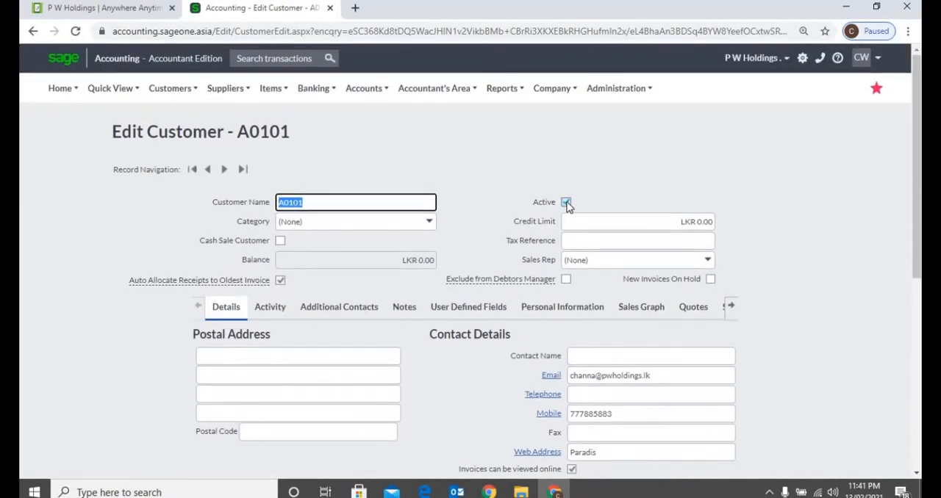
click(566, 203)
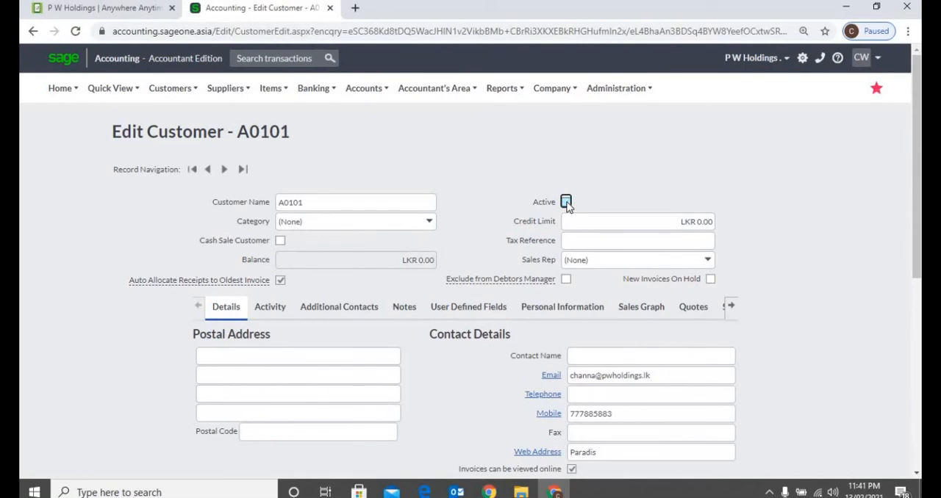
scroll(503, 223, down, 5)
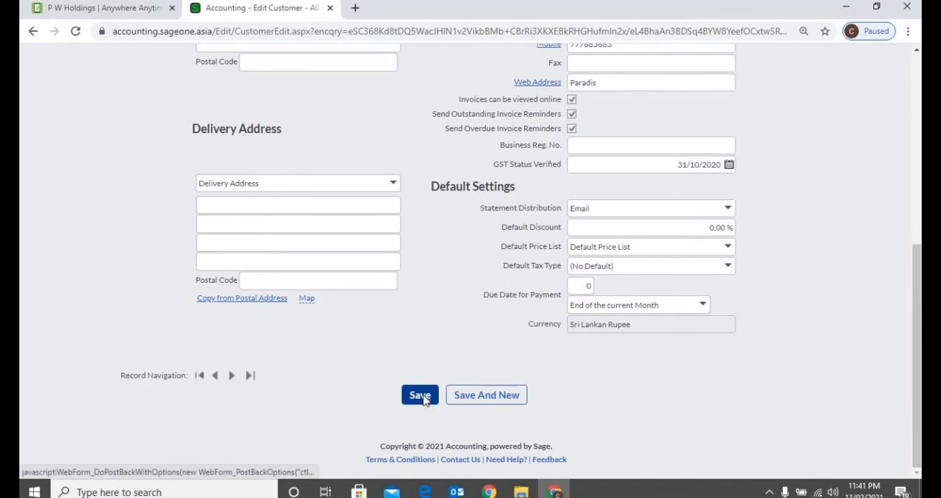
click(421, 397)
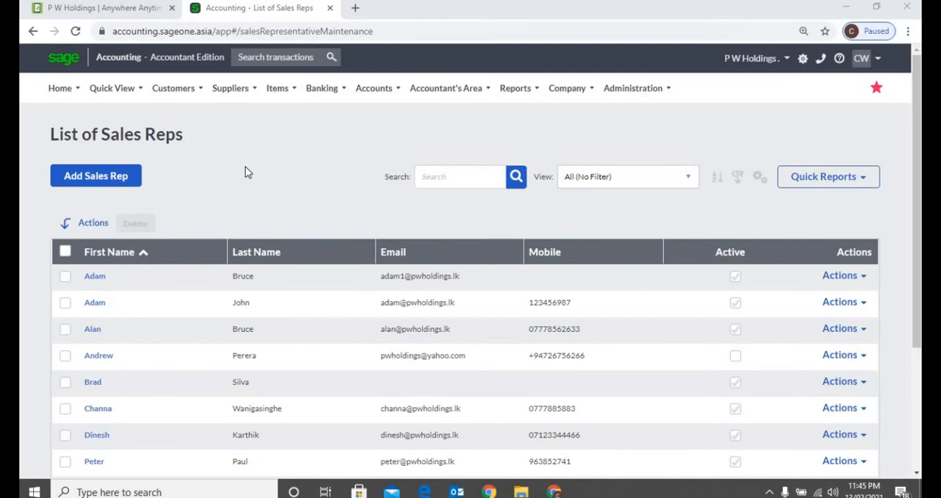
Go to the list of sales reps and add the Telephone column to its grid, saving the layout
click(174, 90)
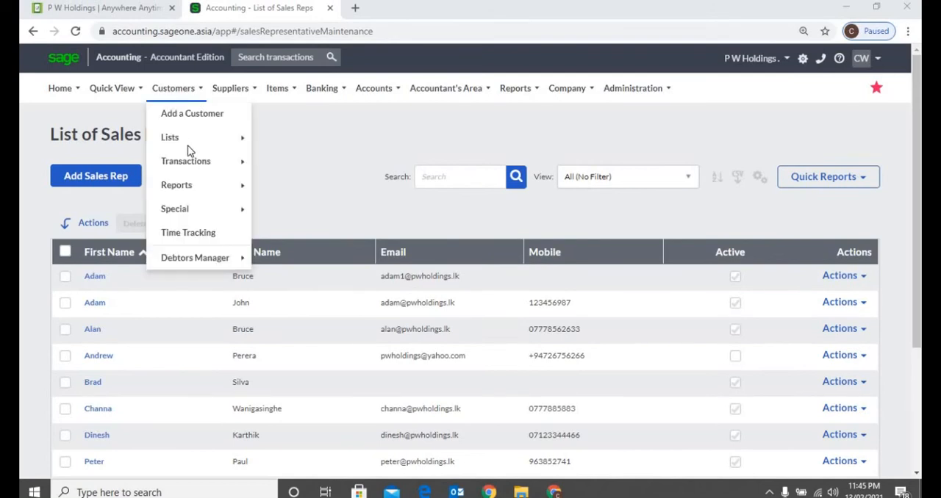
mouse_move(189, 146)
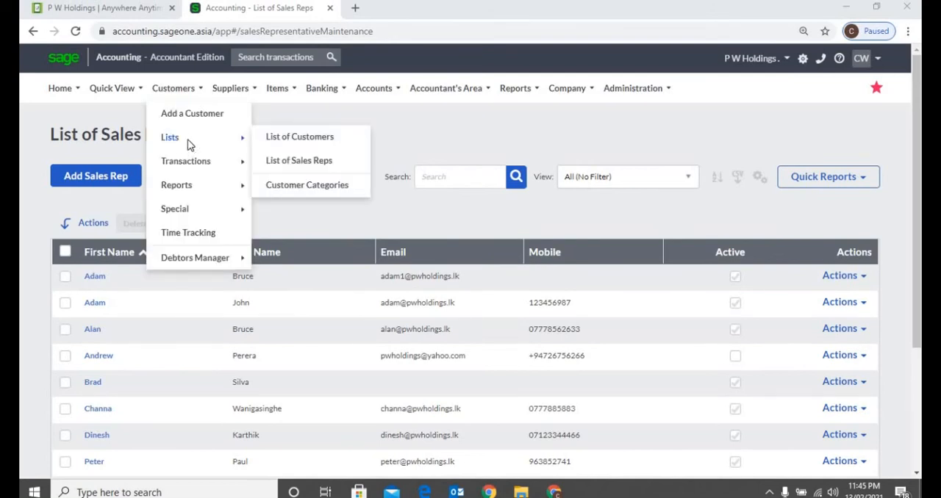
click(334, 161)
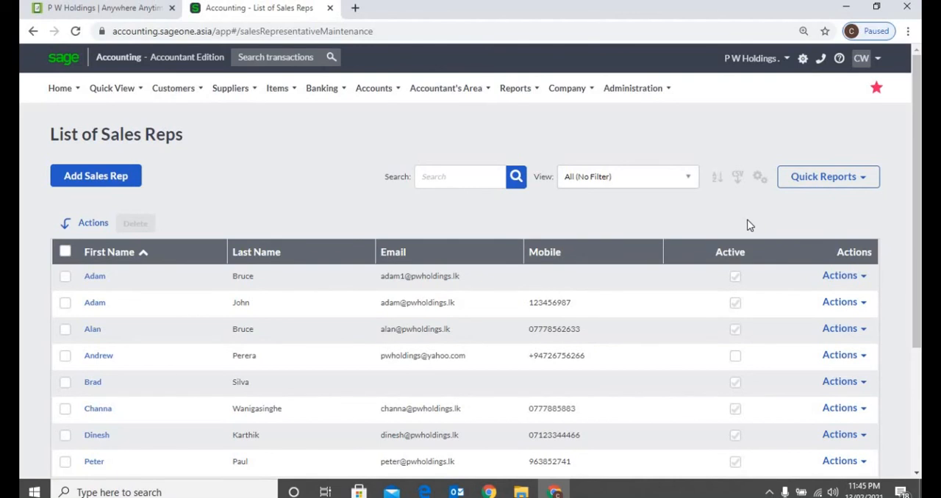
click(758, 181)
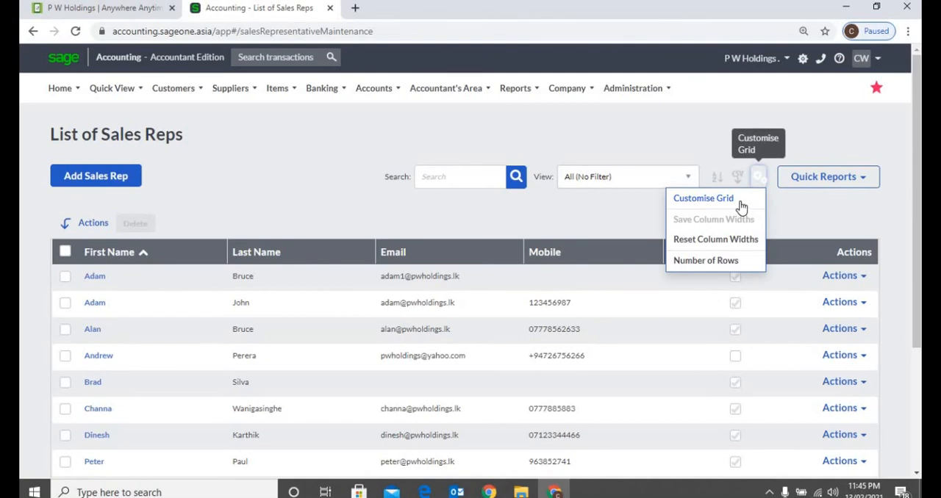
click(740, 207)
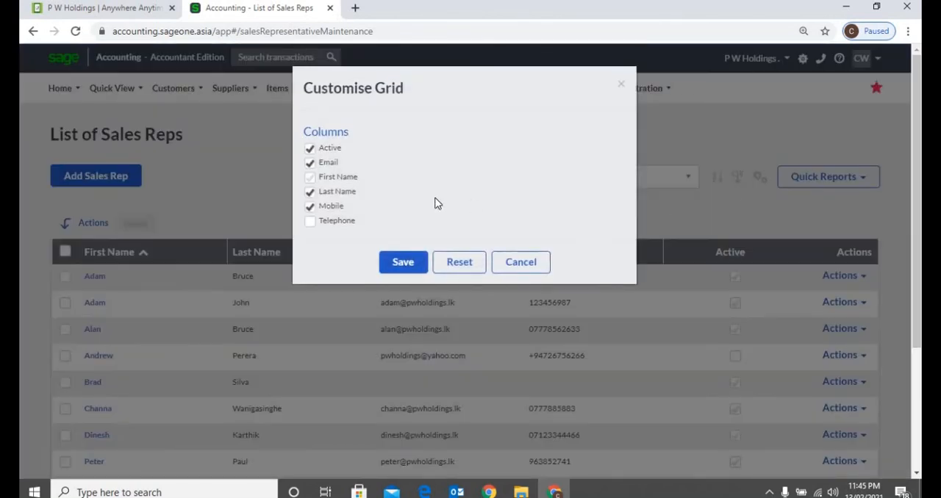
click(312, 225)
click(400, 264)
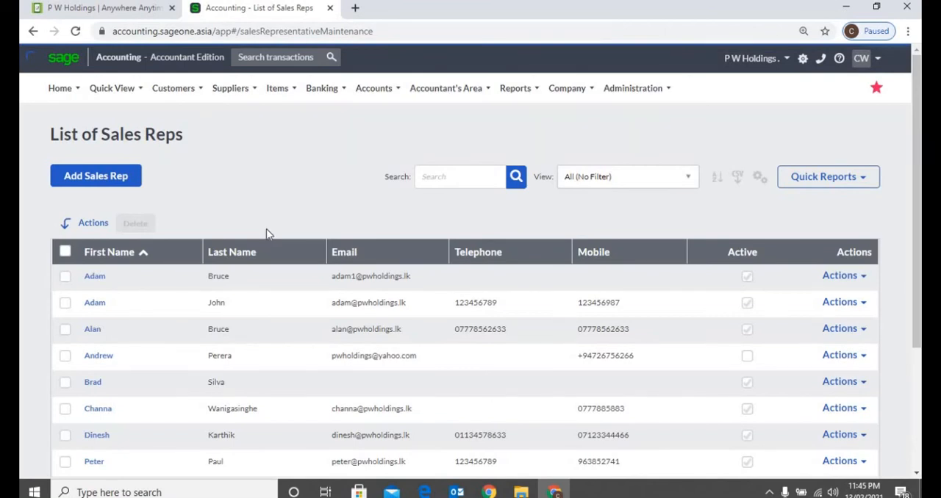
Sort the sales reps by last name, by email and by first name in both directions, ending with first name ascending
click(257, 255)
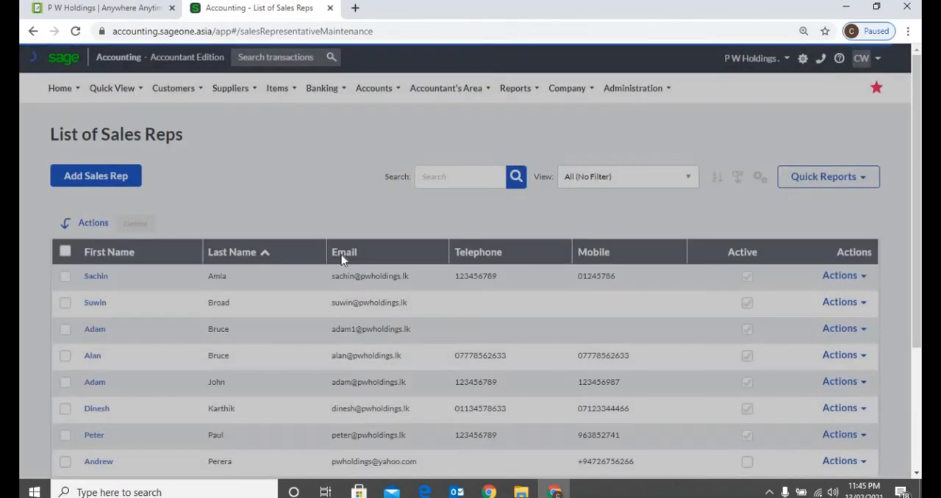
click(340, 255)
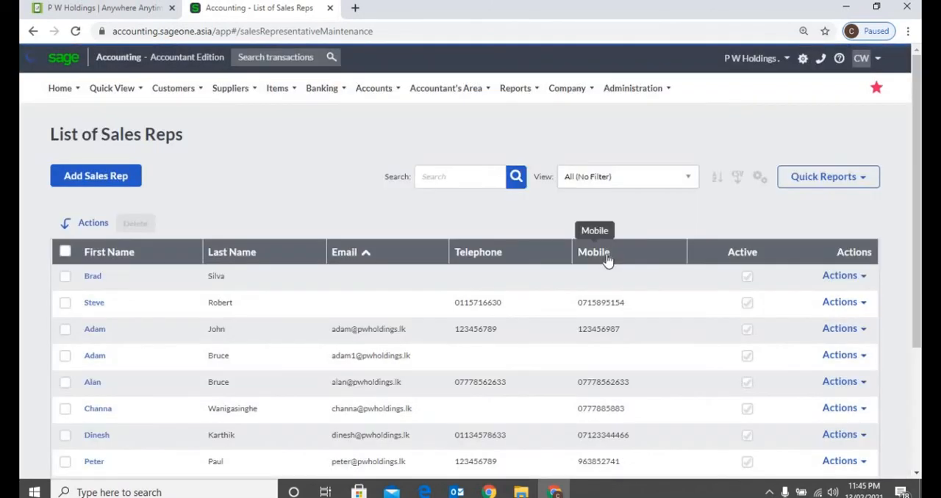
click(175, 262)
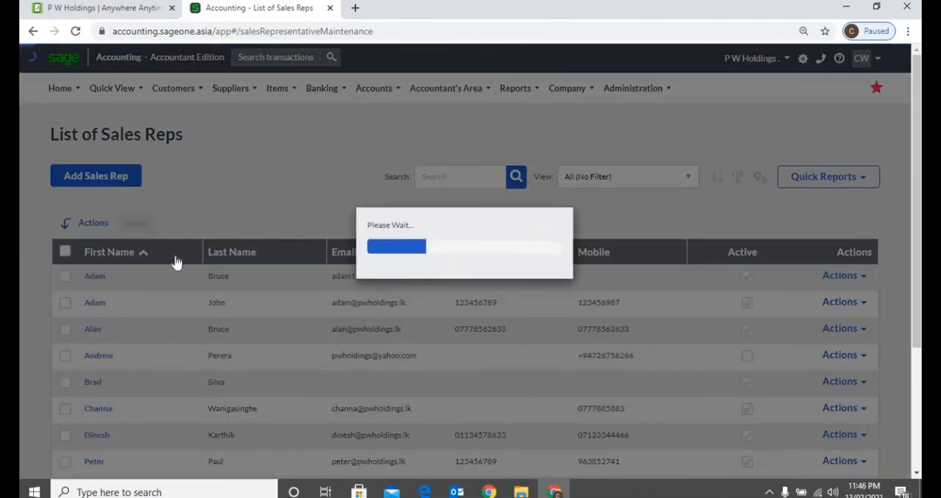
click(173, 262)
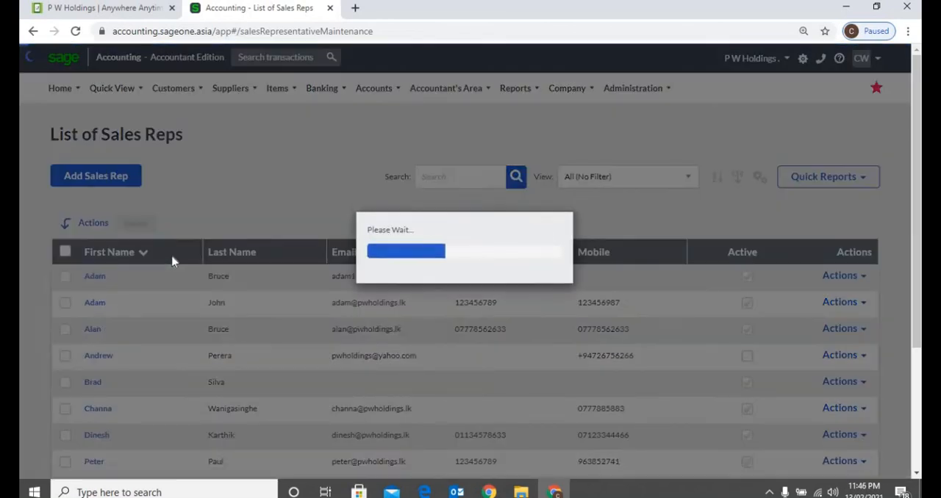
click(172, 261)
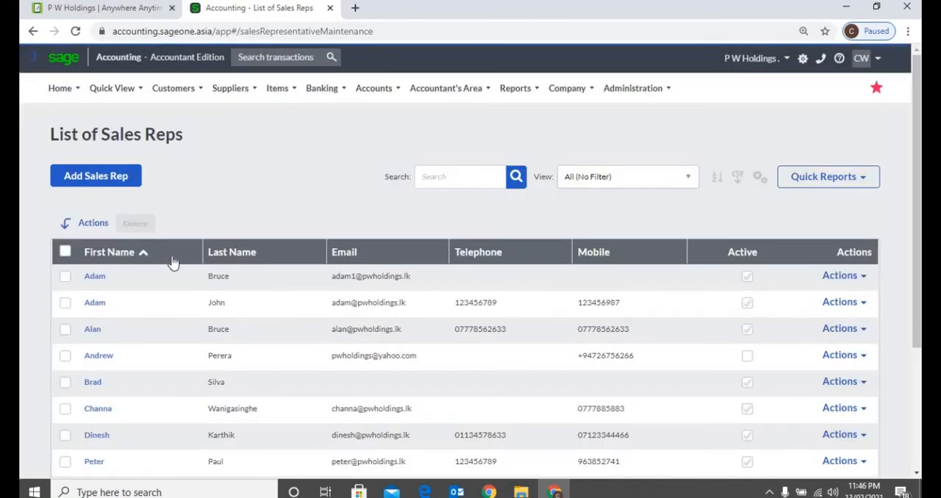
Select the first two sales reps in the list as for a deletion, and clear both selections again
click(64, 277)
click(65, 303)
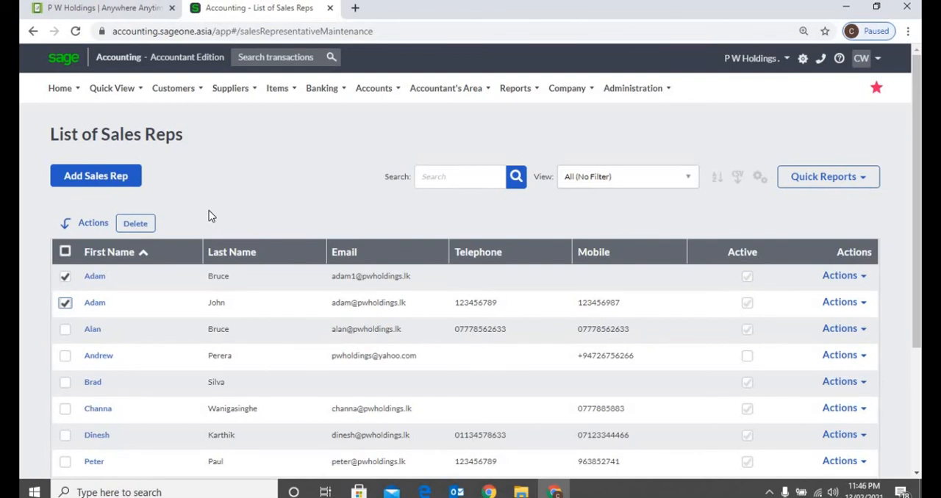
click(64, 277)
click(66, 303)
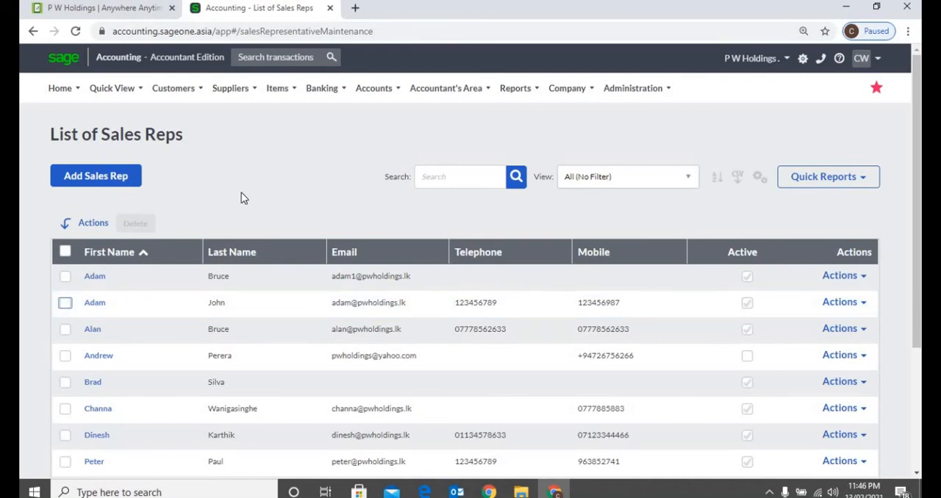
Open the first sales rep's record in the list, mark the rep as inactive and save the record
click(95, 277)
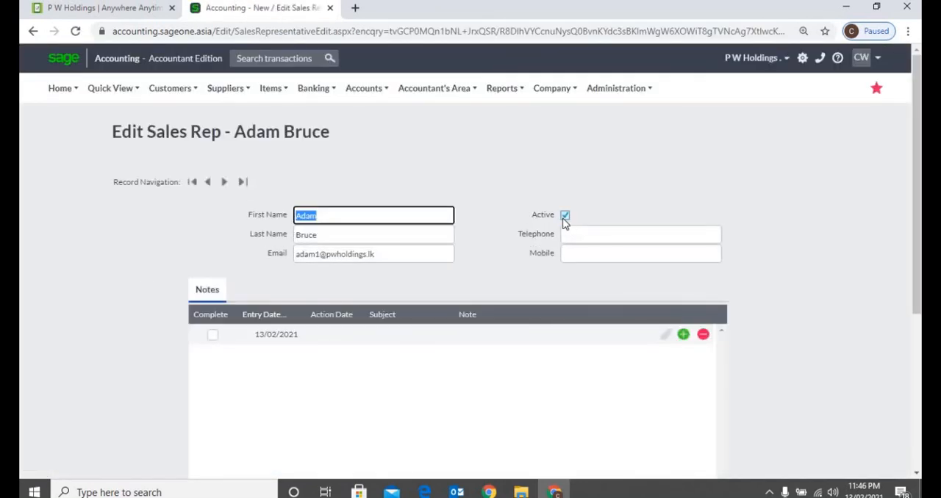
click(564, 216)
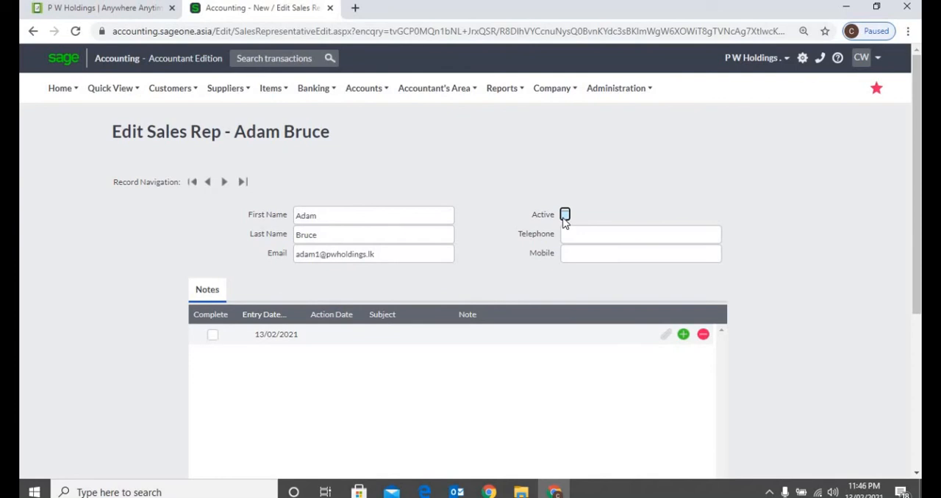
scroll(507, 225, down, 5)
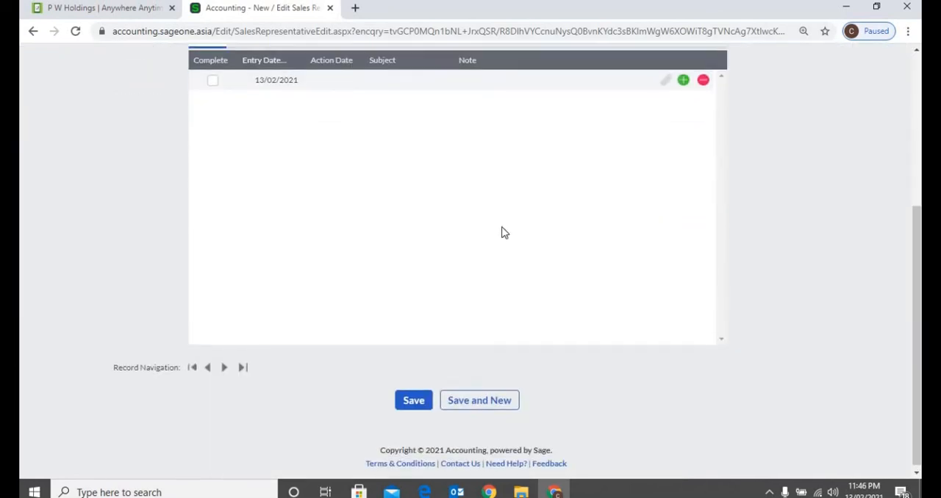
scroll(503, 231, up, 5)
scroll(397, 362, down, 5)
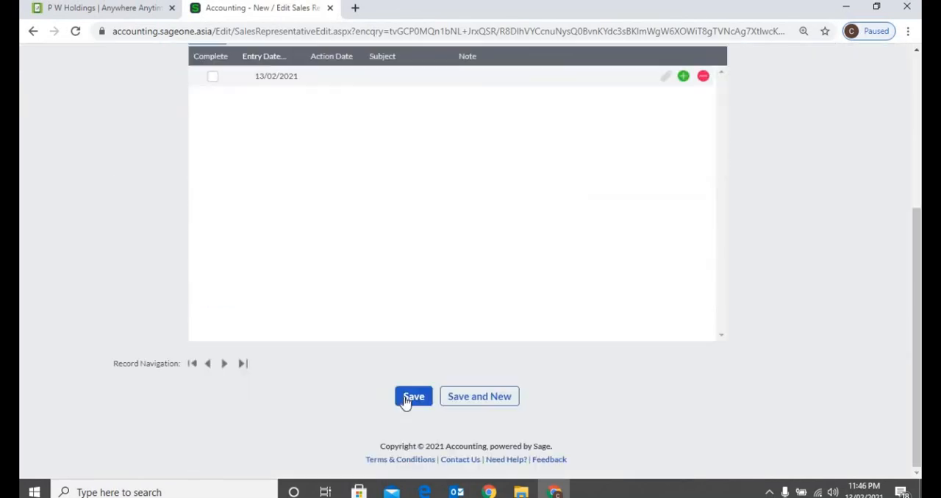
click(407, 398)
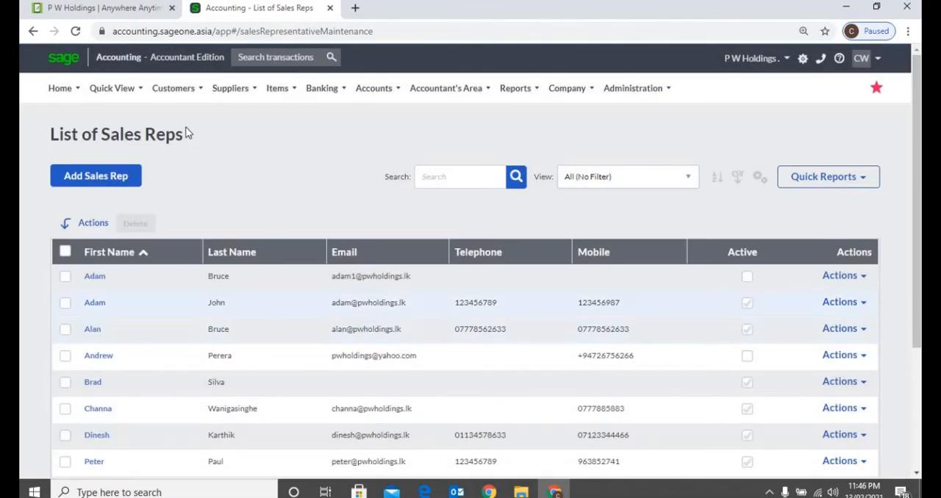
Go to the customer categories list and sort it by description in descending and back to ascending order
click(181, 96)
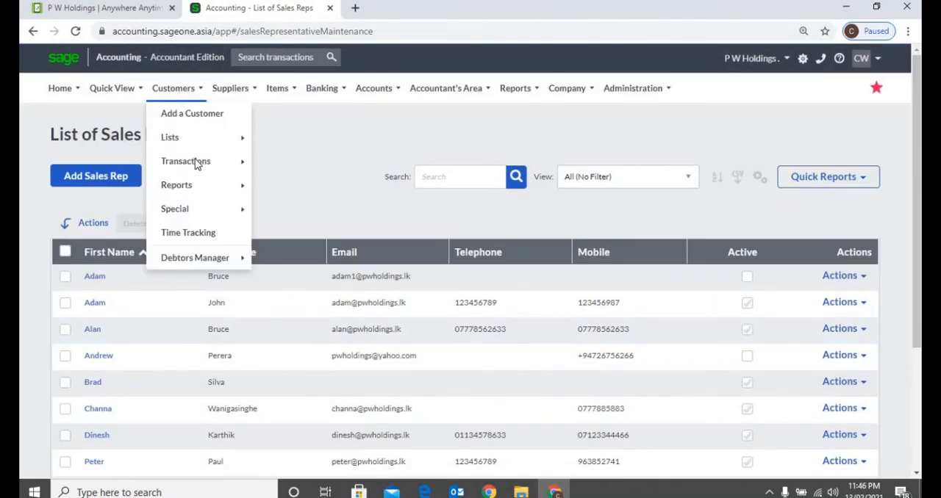
mouse_move(195, 142)
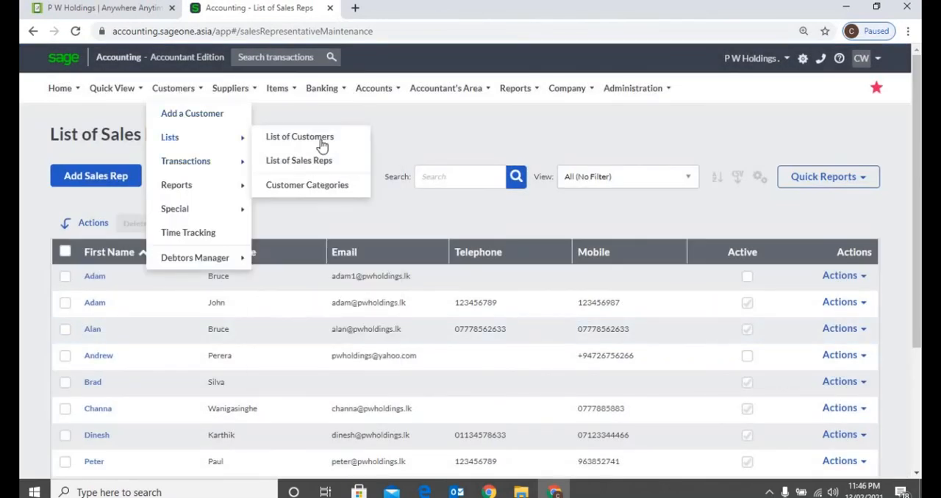
click(327, 186)
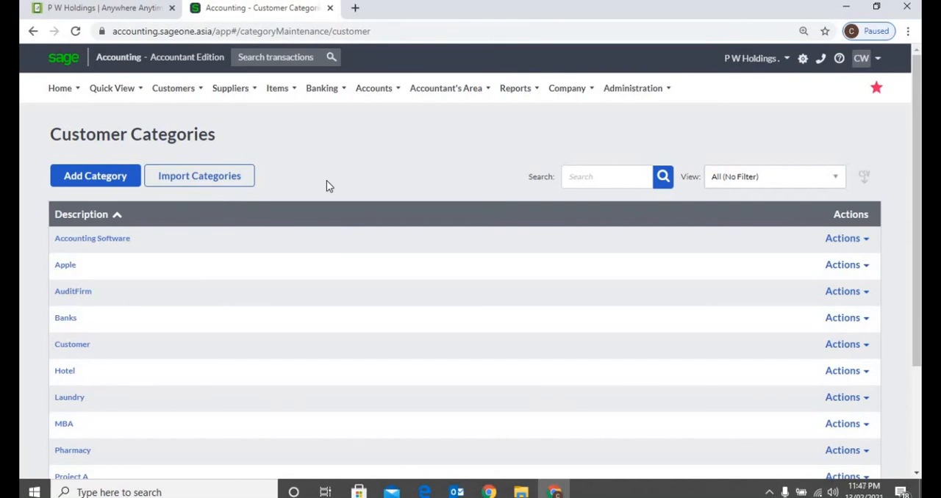
click(184, 89)
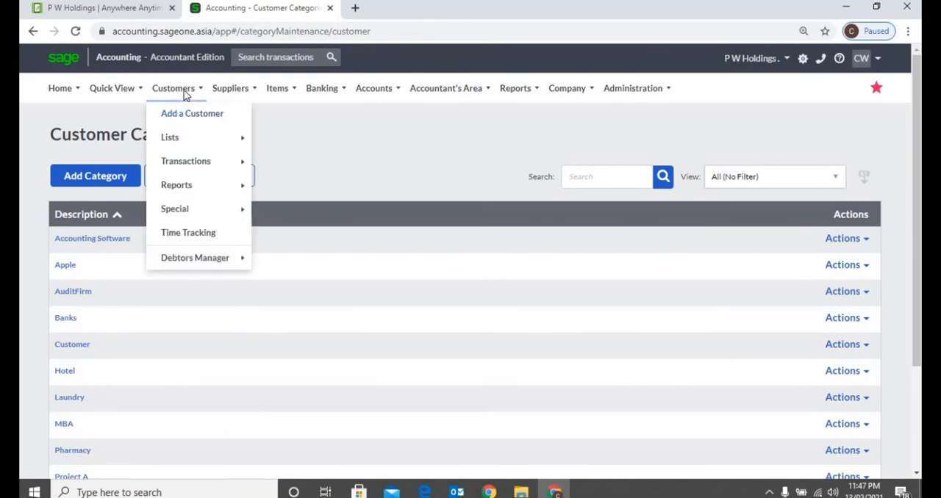
mouse_move(193, 138)
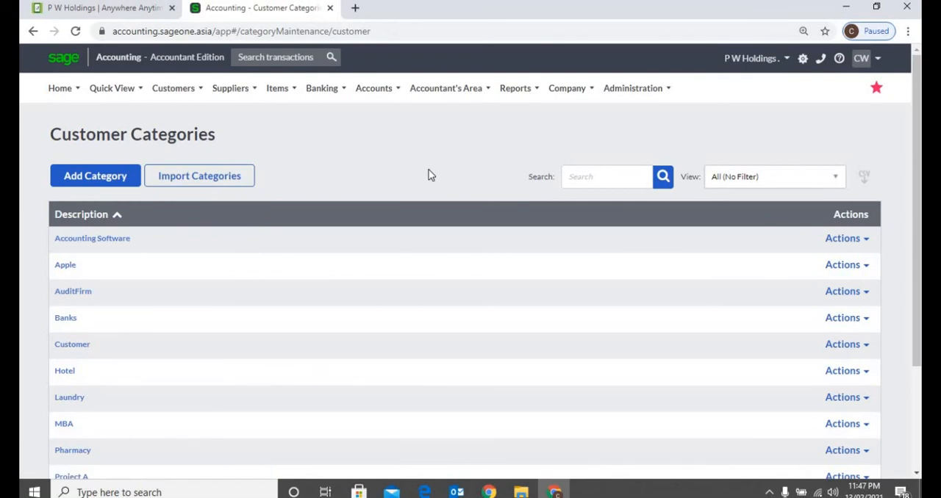
click(101, 214)
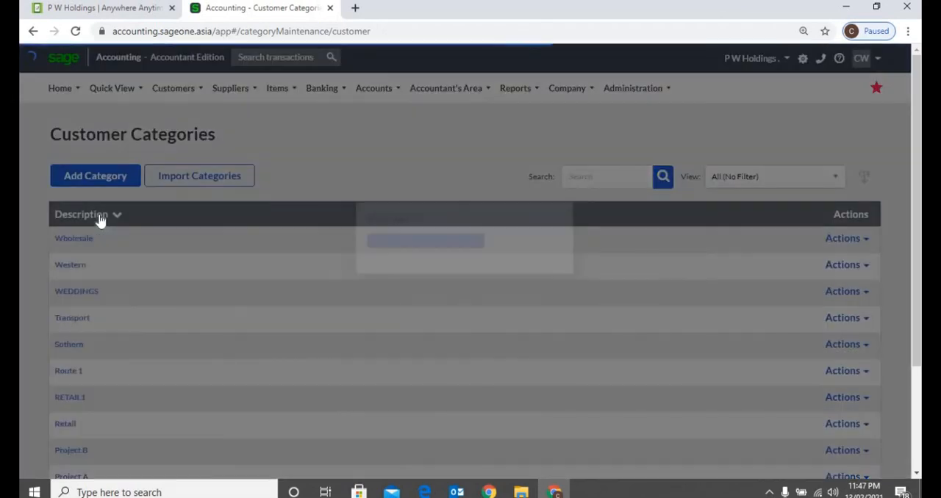
click(101, 214)
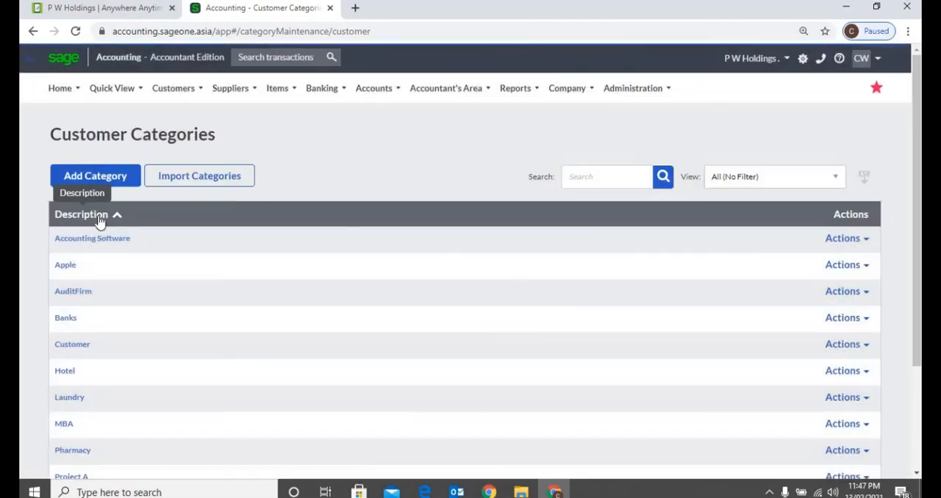
Search the customer categories for "Acc" and show the actions available for the Accounting Software category
click(588, 174)
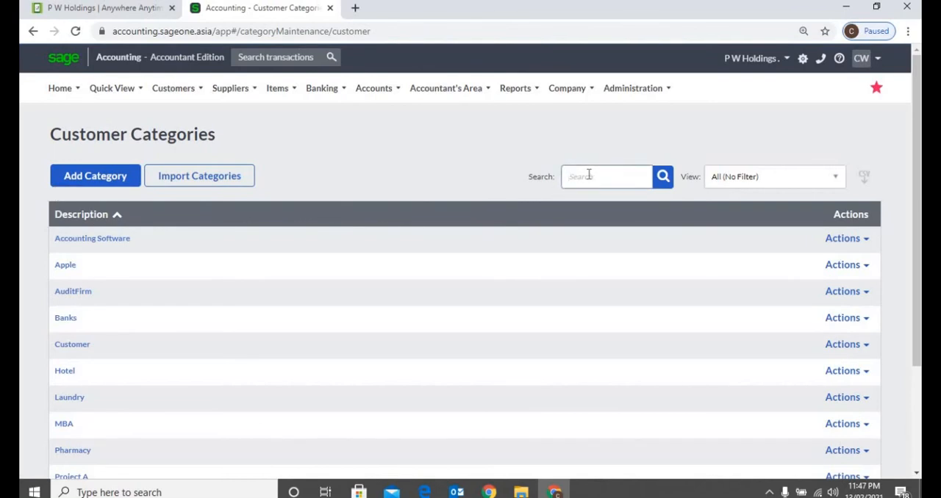
text(Acc)
key(Return)
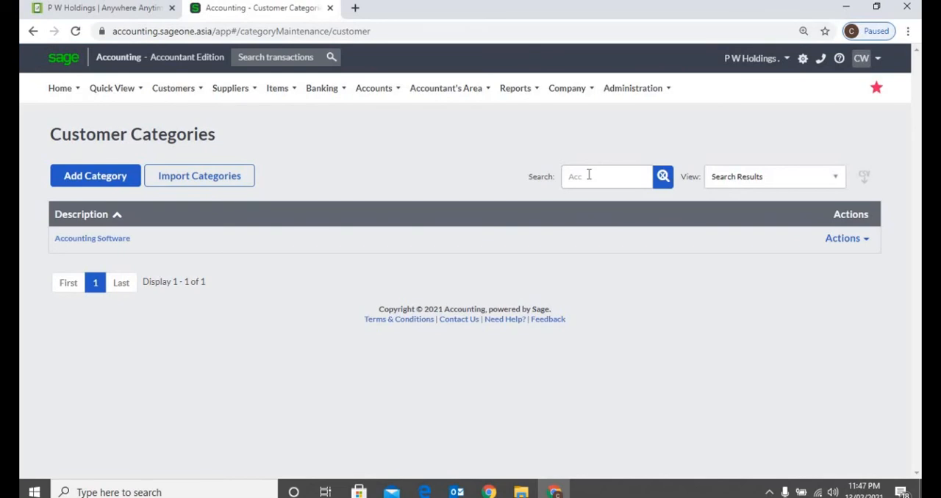
click(863, 246)
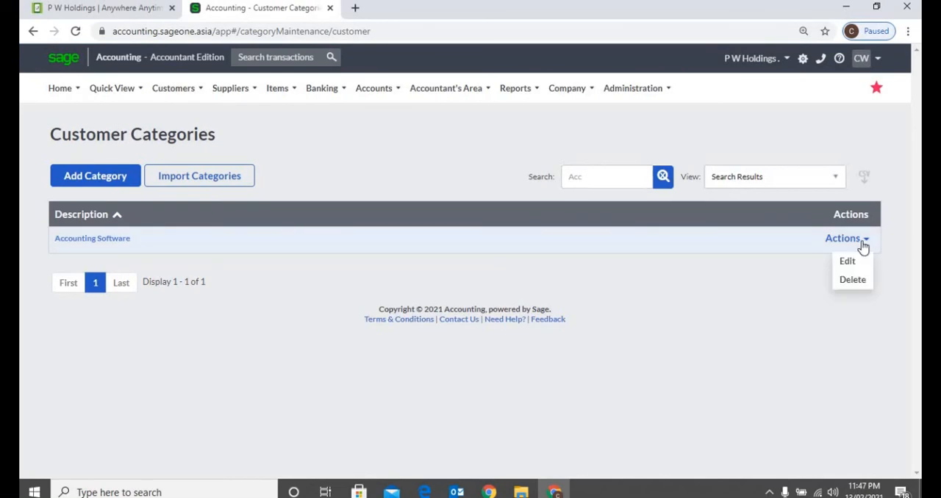